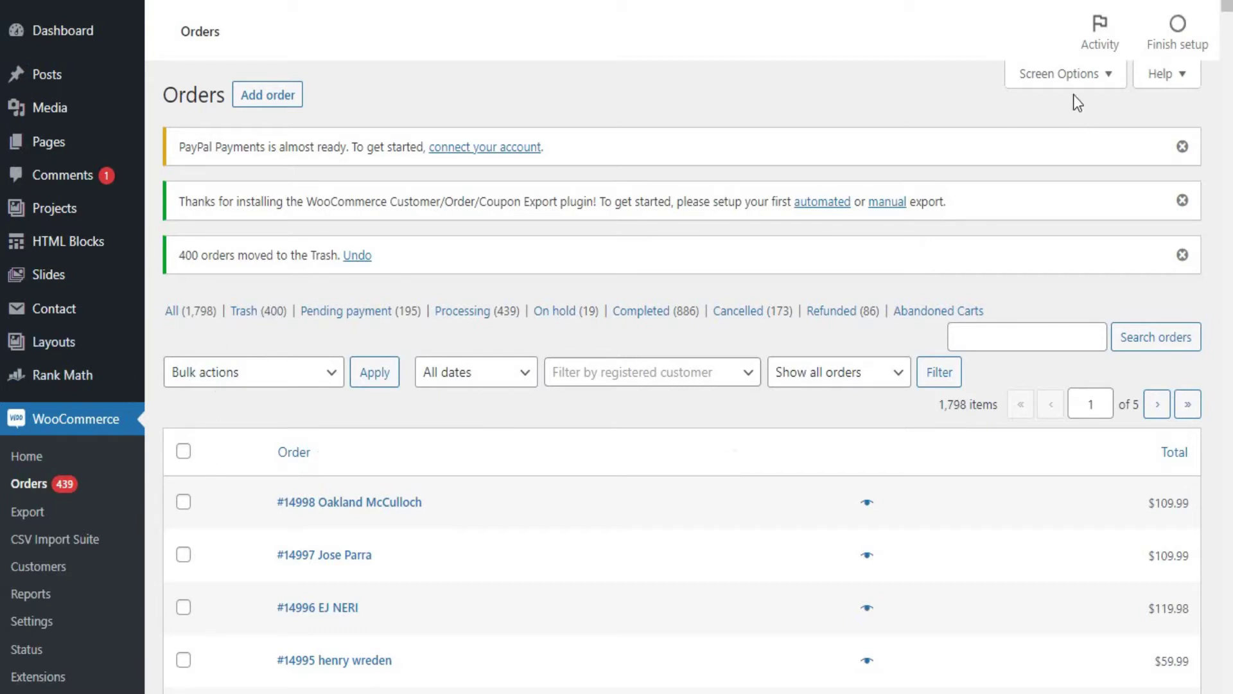
- Show the orders list's columns and pagination options, and permanently delete all orders in the trash
left_click(1071, 76)
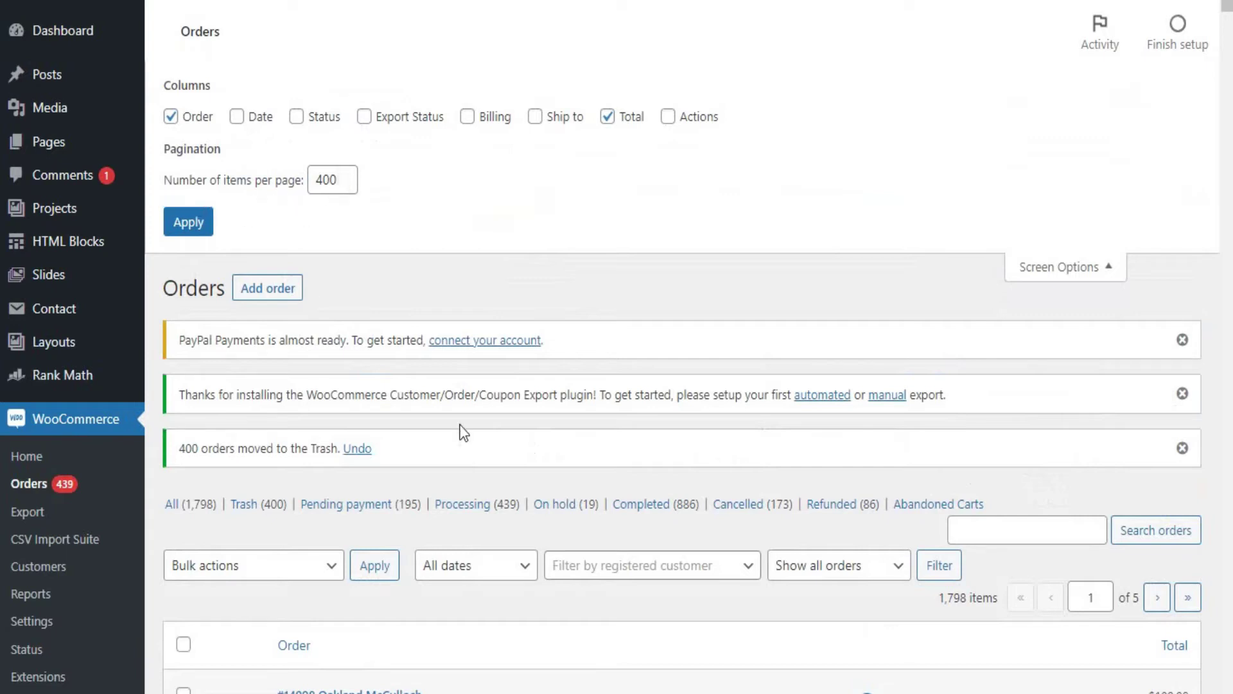
scroll(461, 432, "down", 4)
left_click(257, 212)
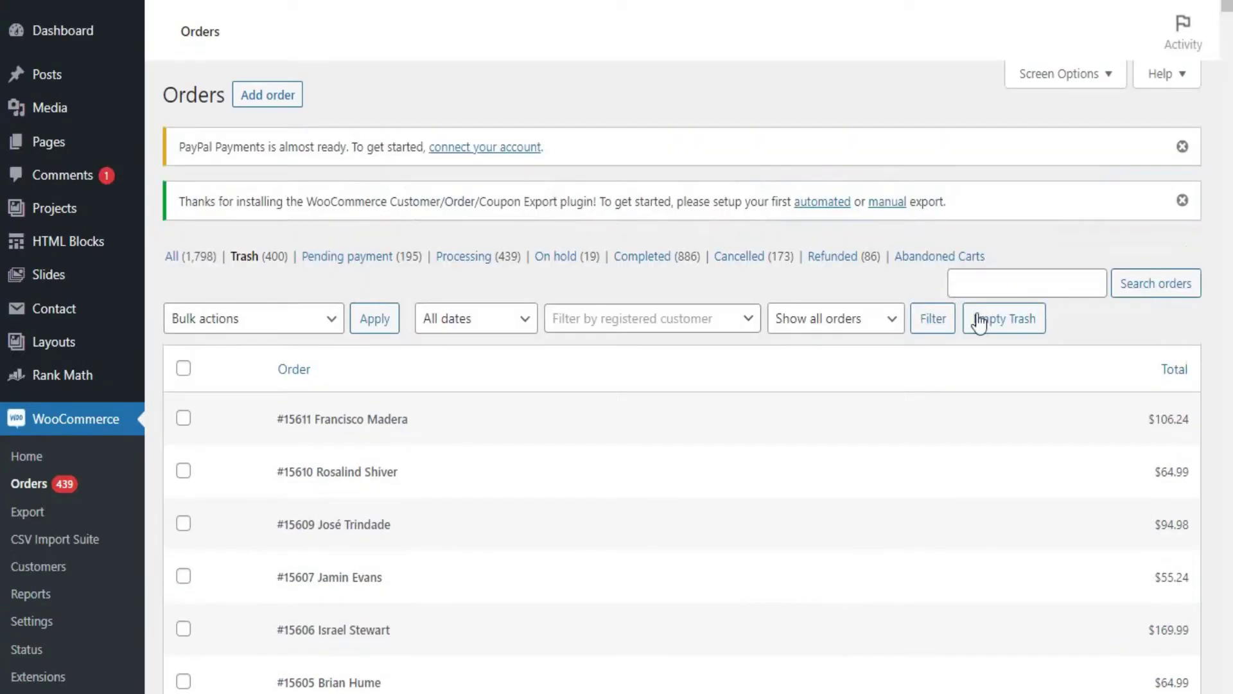
left_click(1000, 321)
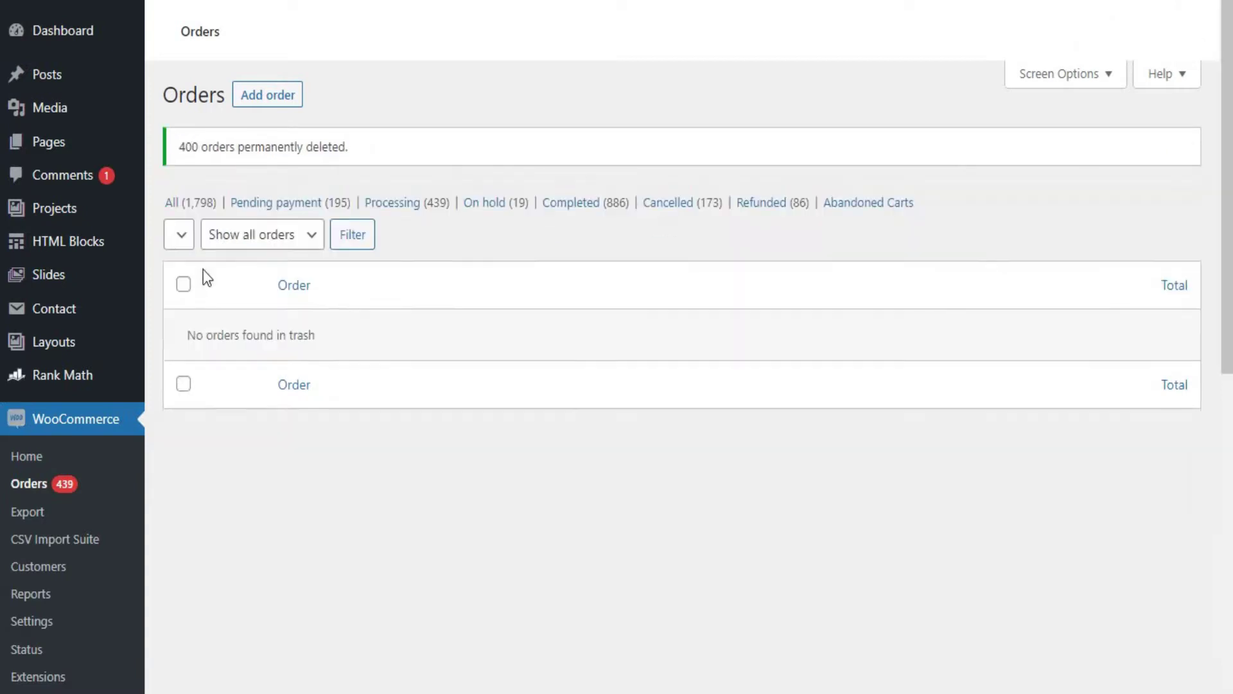
- Return to the full orders list, move every order on its first page to the trash, and empty the trash
left_click(191, 312)
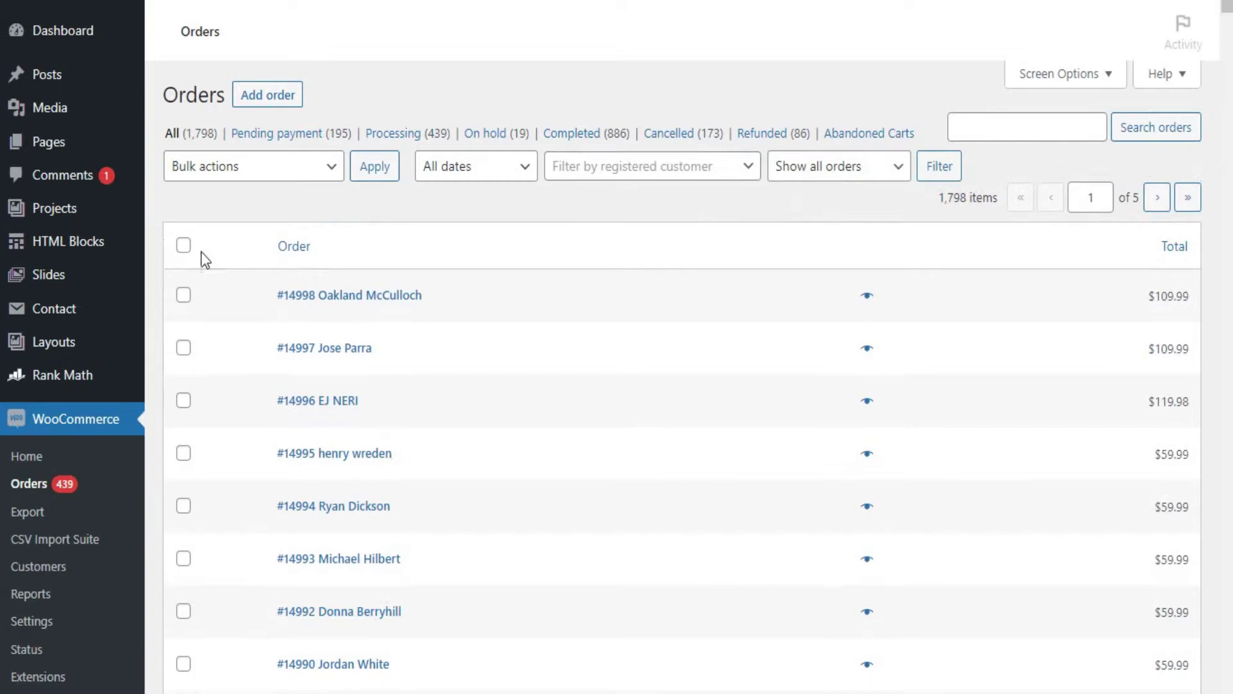
left_click(183, 368)
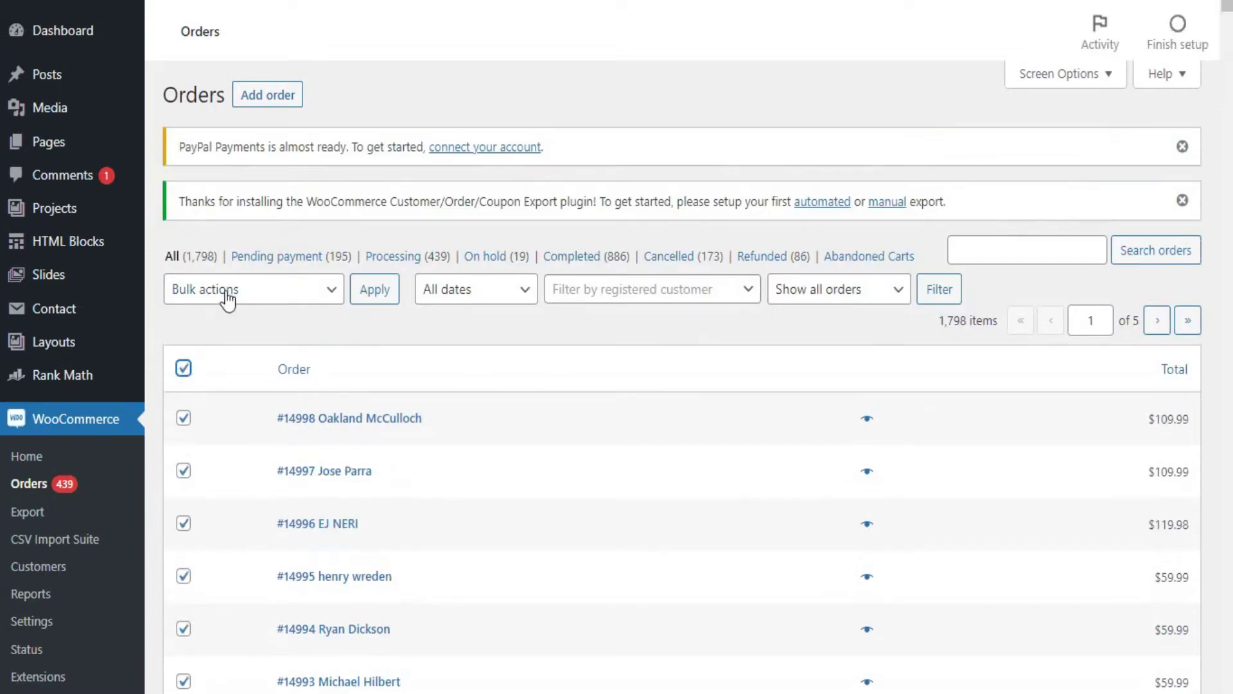
left_click(228, 295)
left_click(279, 329)
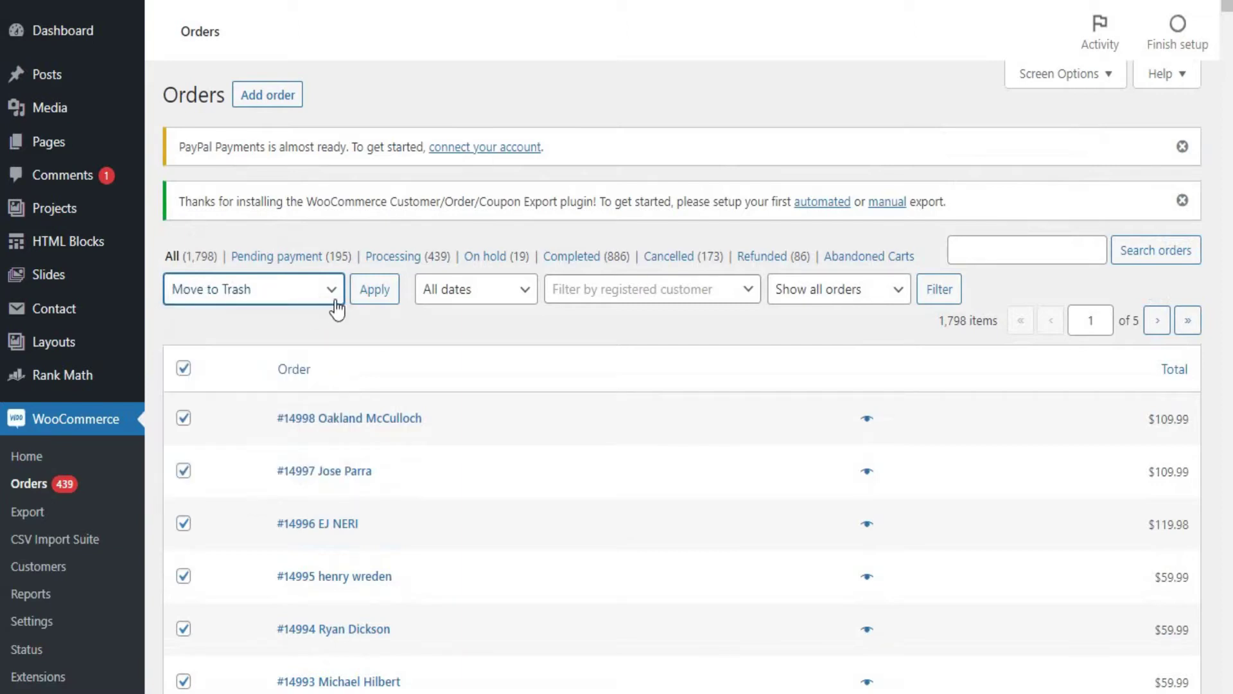
left_click(363, 293)
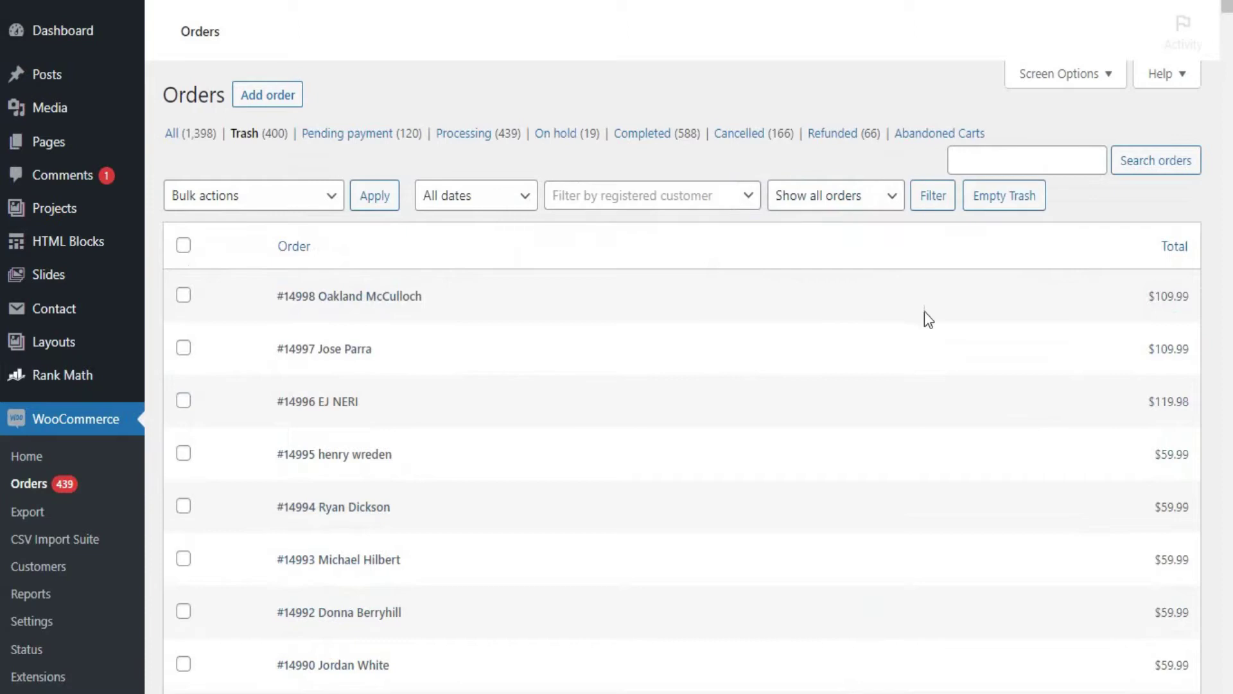
left_click(988, 320)
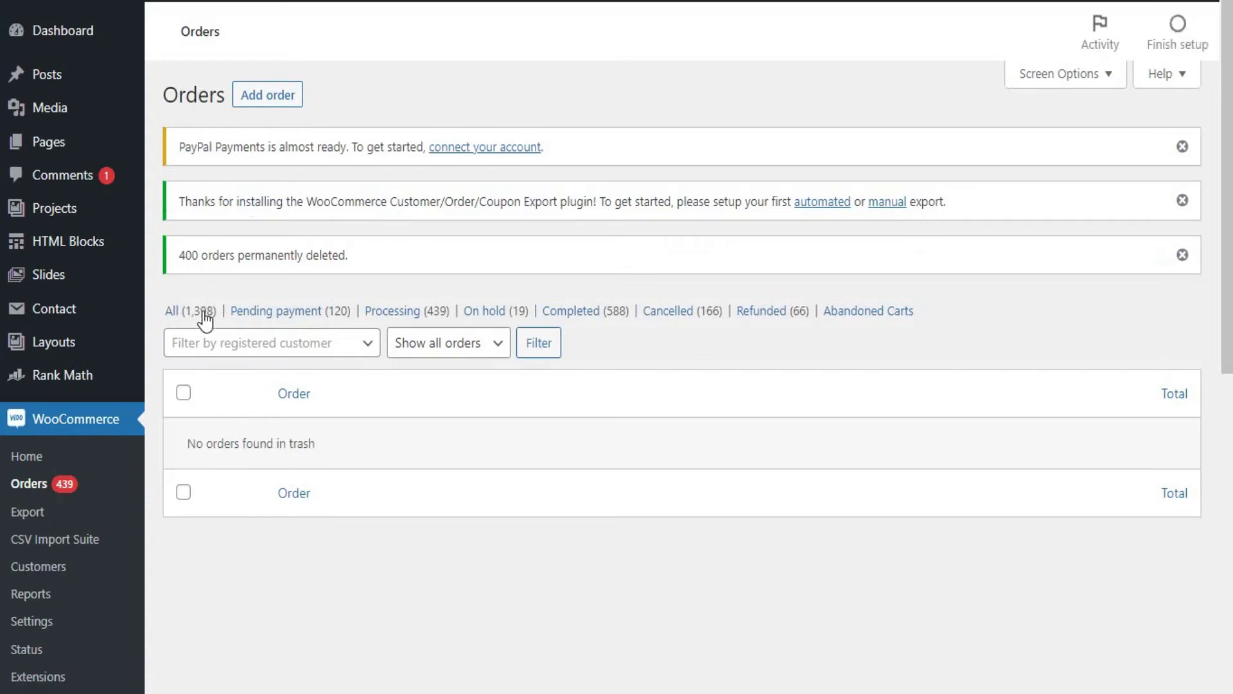
- Show all orders again, select the whole page and apply the Move to Trash bulk action
left_click(203, 318)
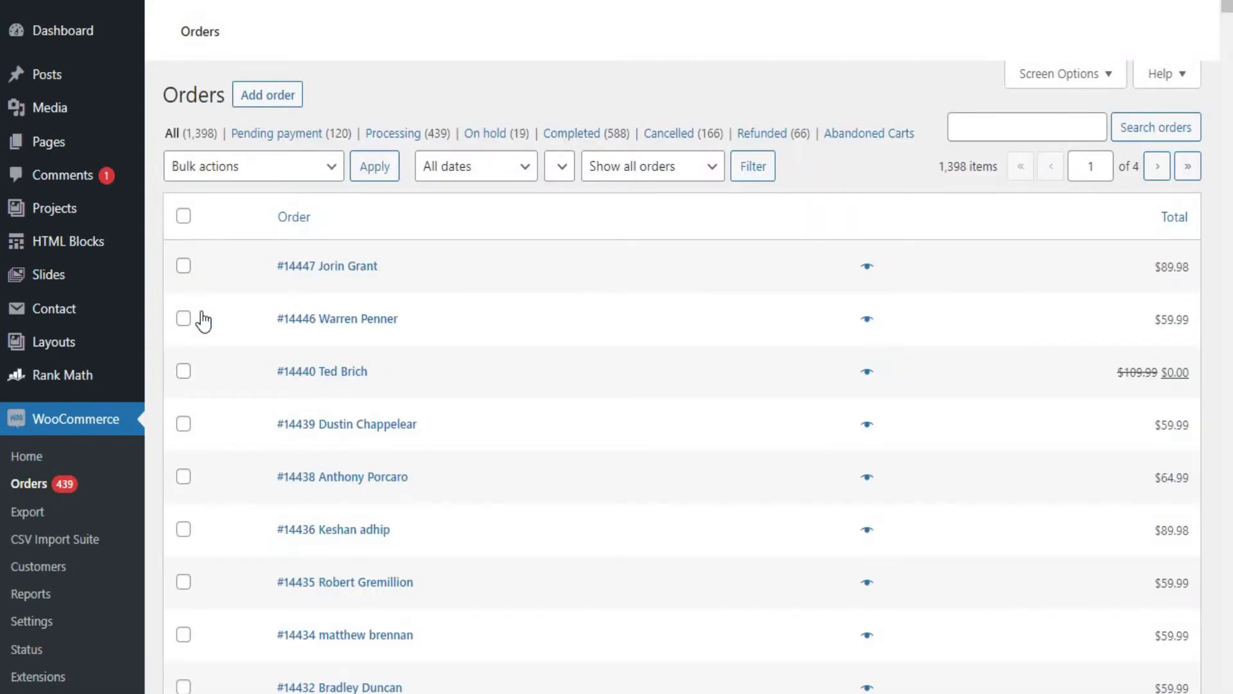
left_click(183, 368)
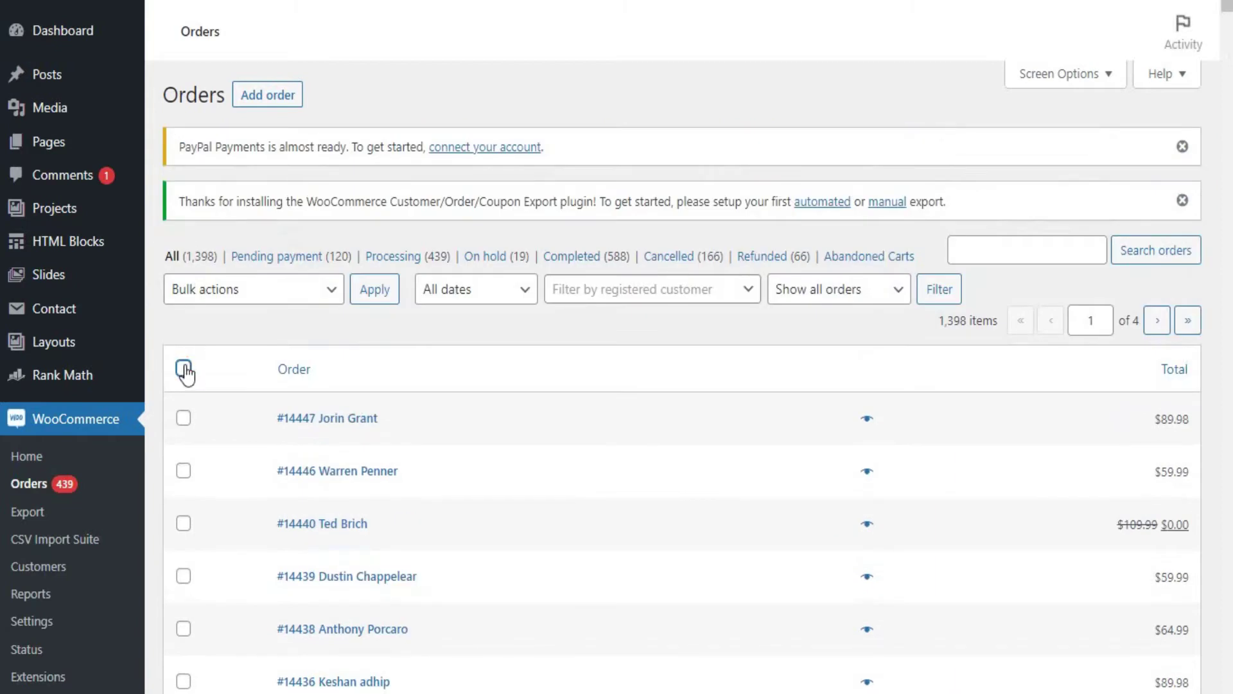
left_click(248, 289)
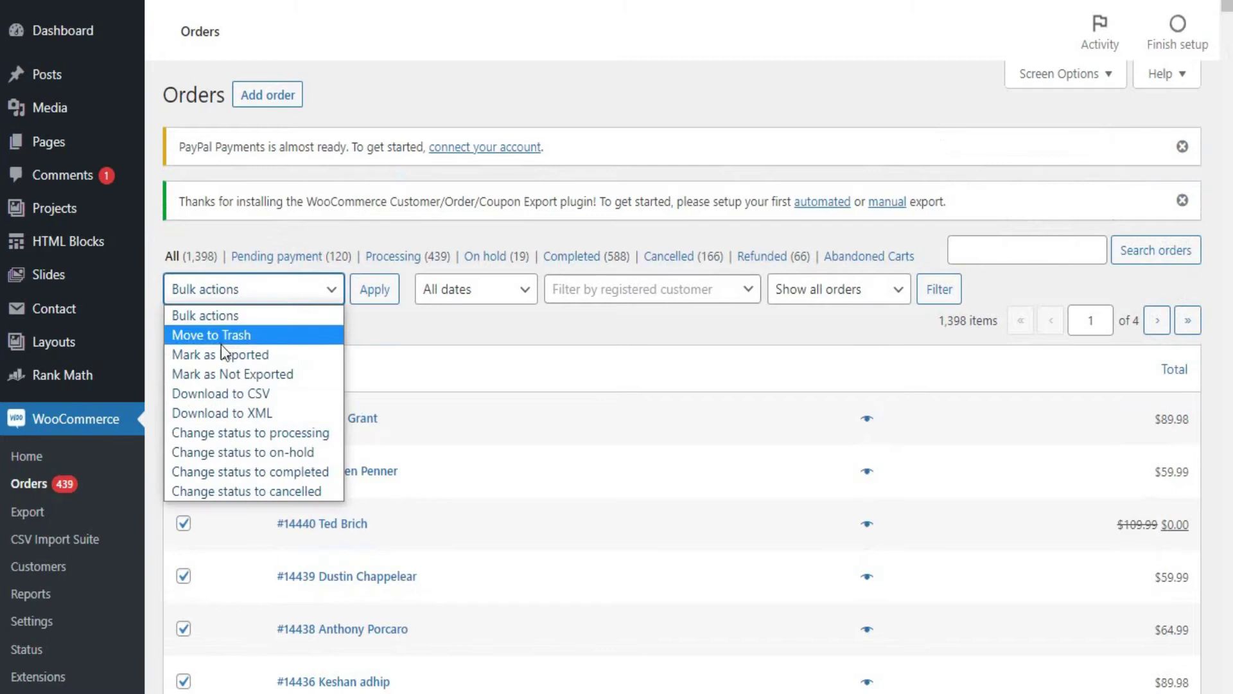
left_click(223, 334)
left_click(378, 293)
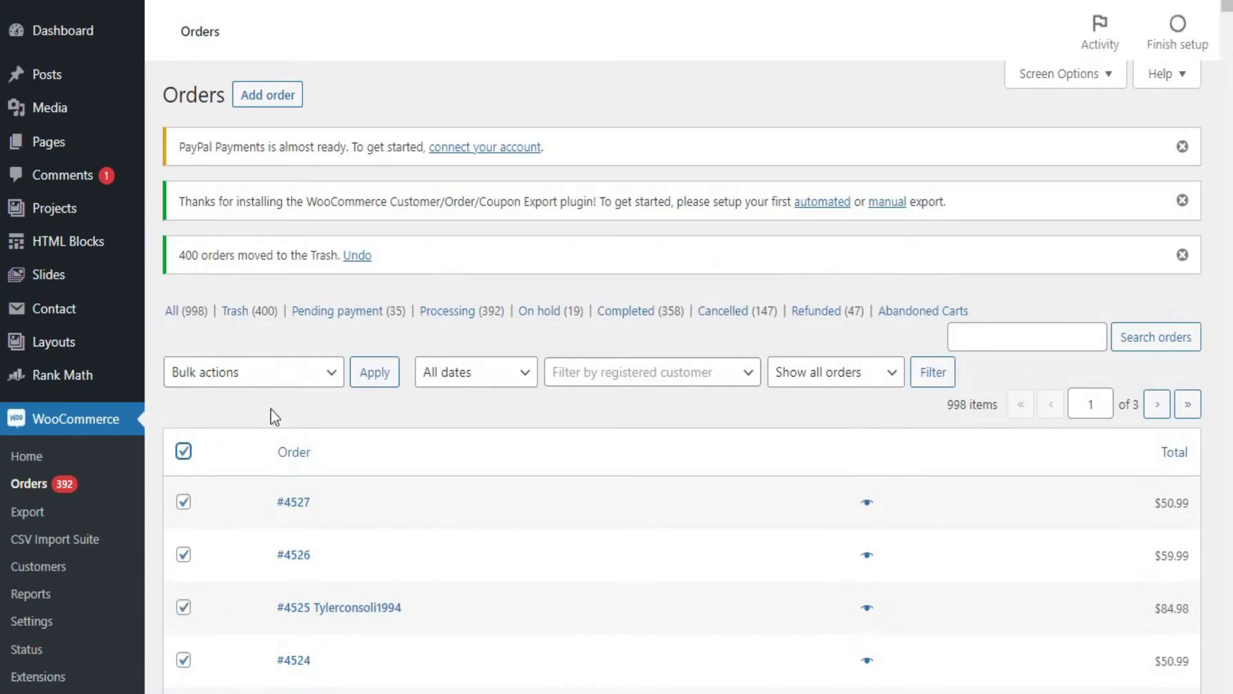
- Try to move the next selected page of orders to the trash before emptying it
left_click(249, 386)
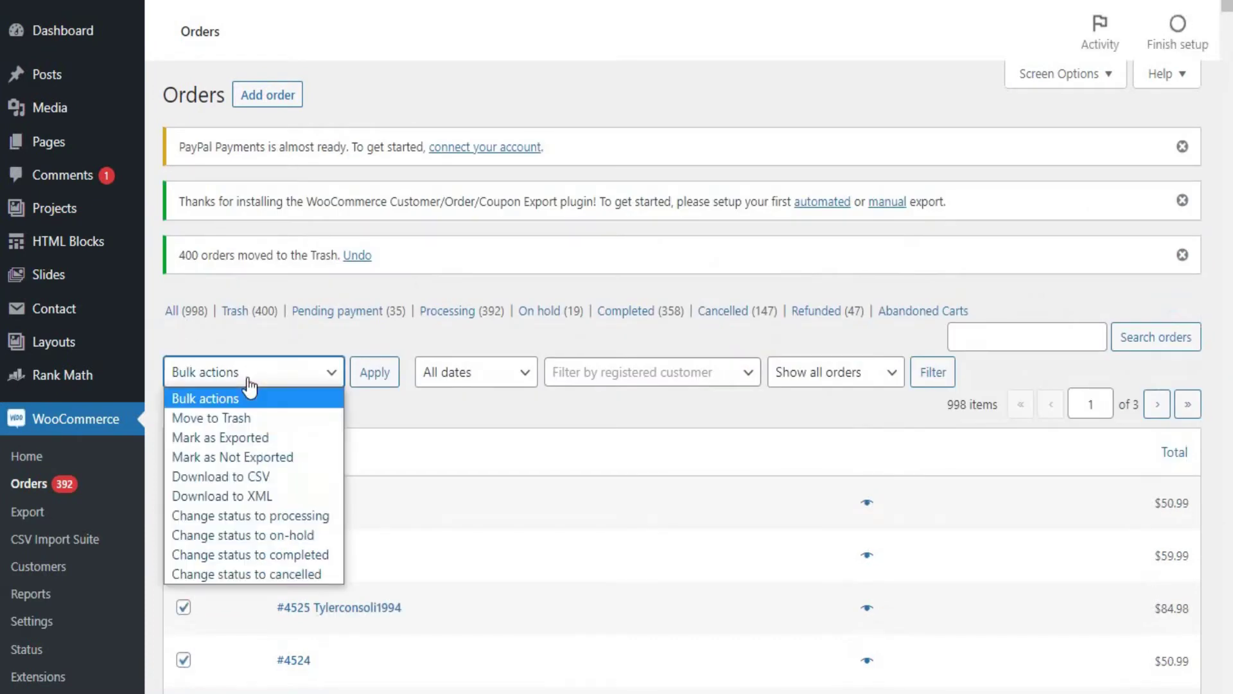
left_click(235, 418)
left_click(375, 379)
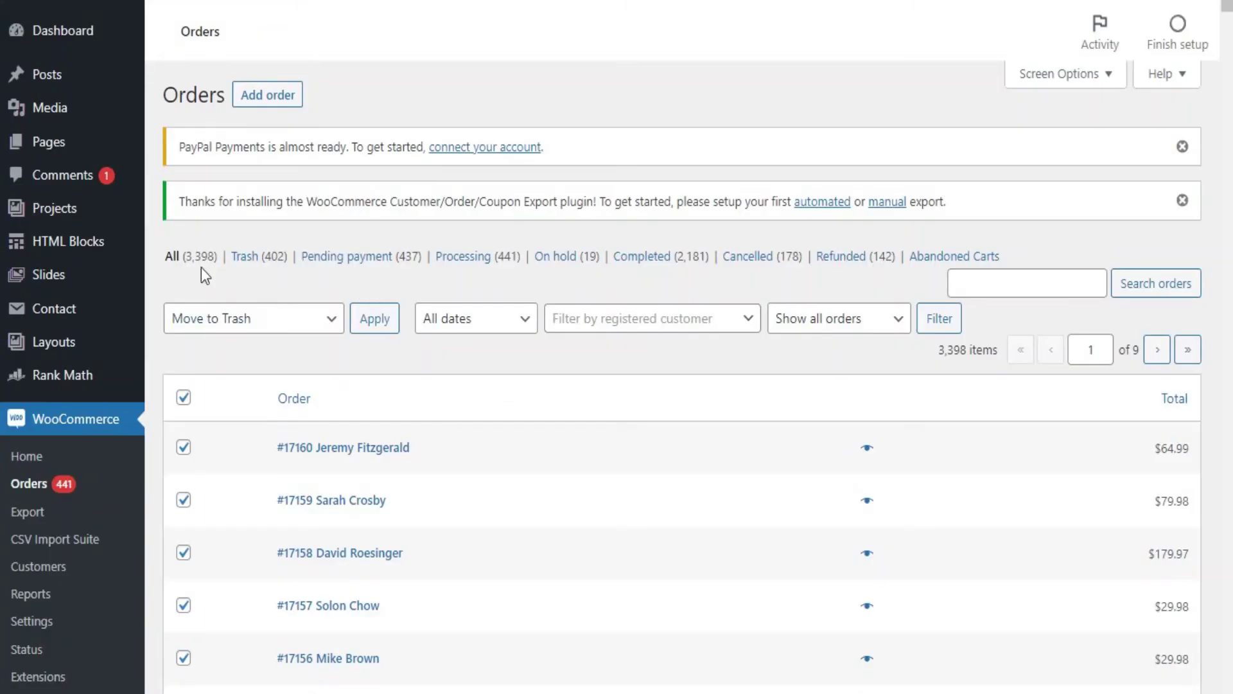
- Open the trashed orders and empty the trash permanently
left_click(263, 264)
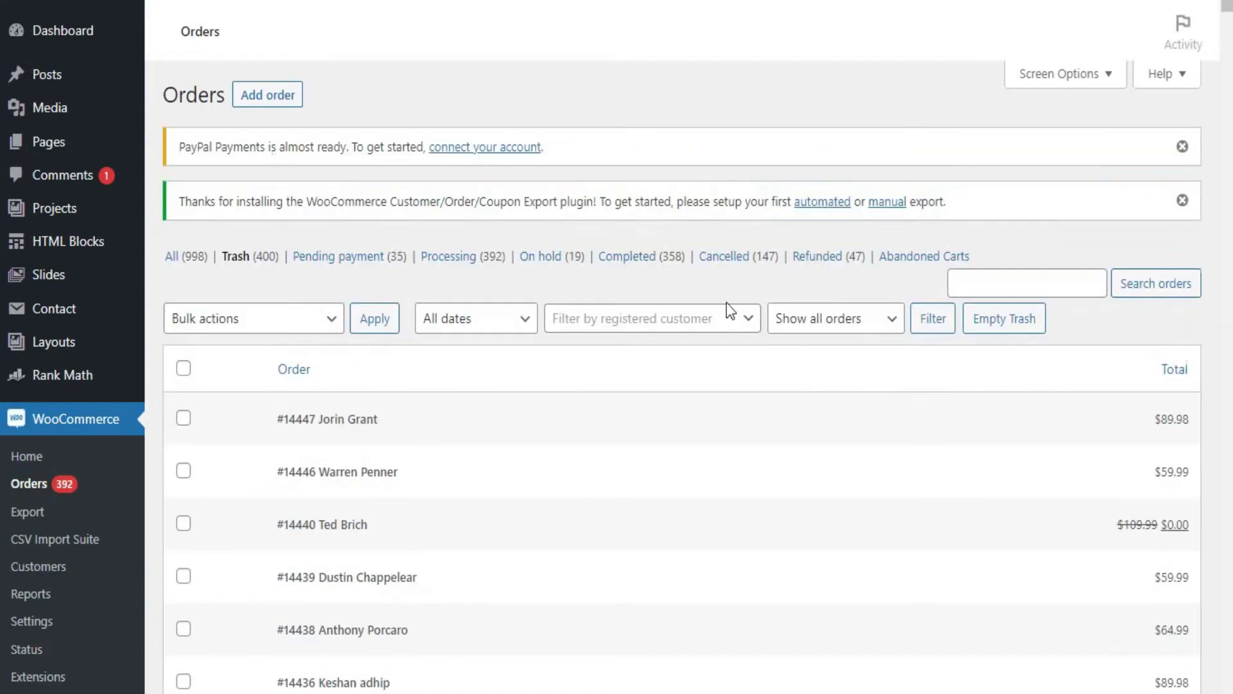
left_click(1017, 321)
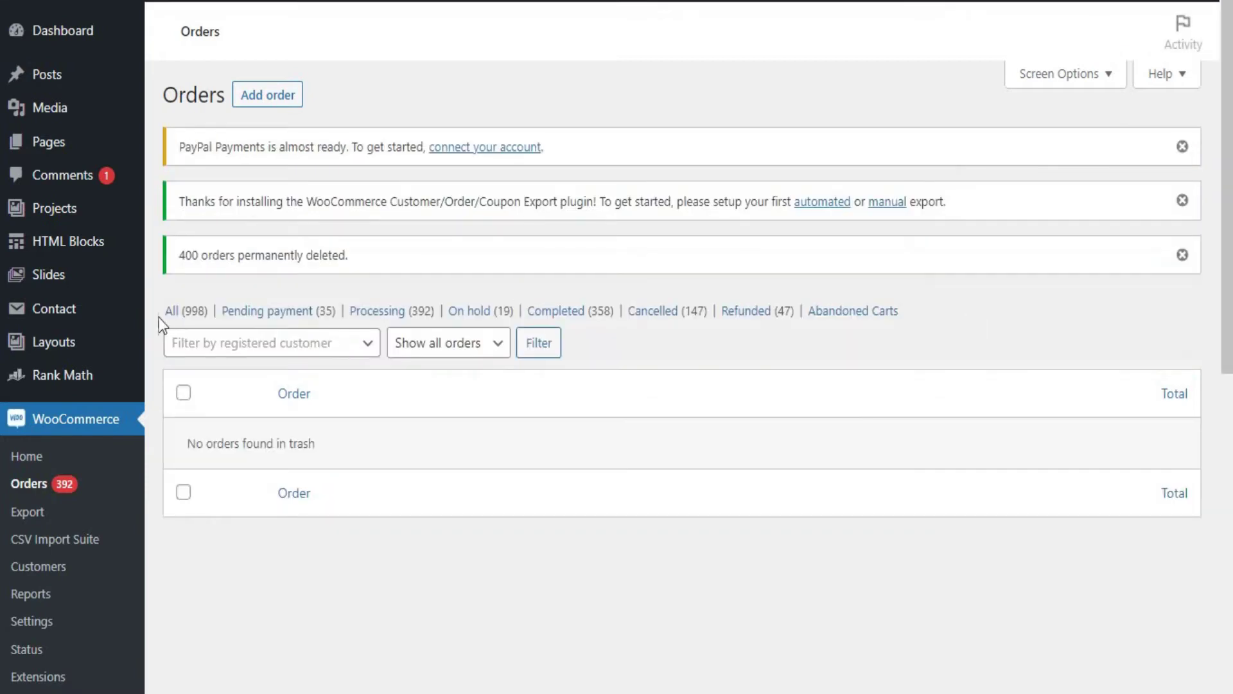
- Go back to all orders, select every remaining order on the page and move the selection to the trash
left_click(193, 312)
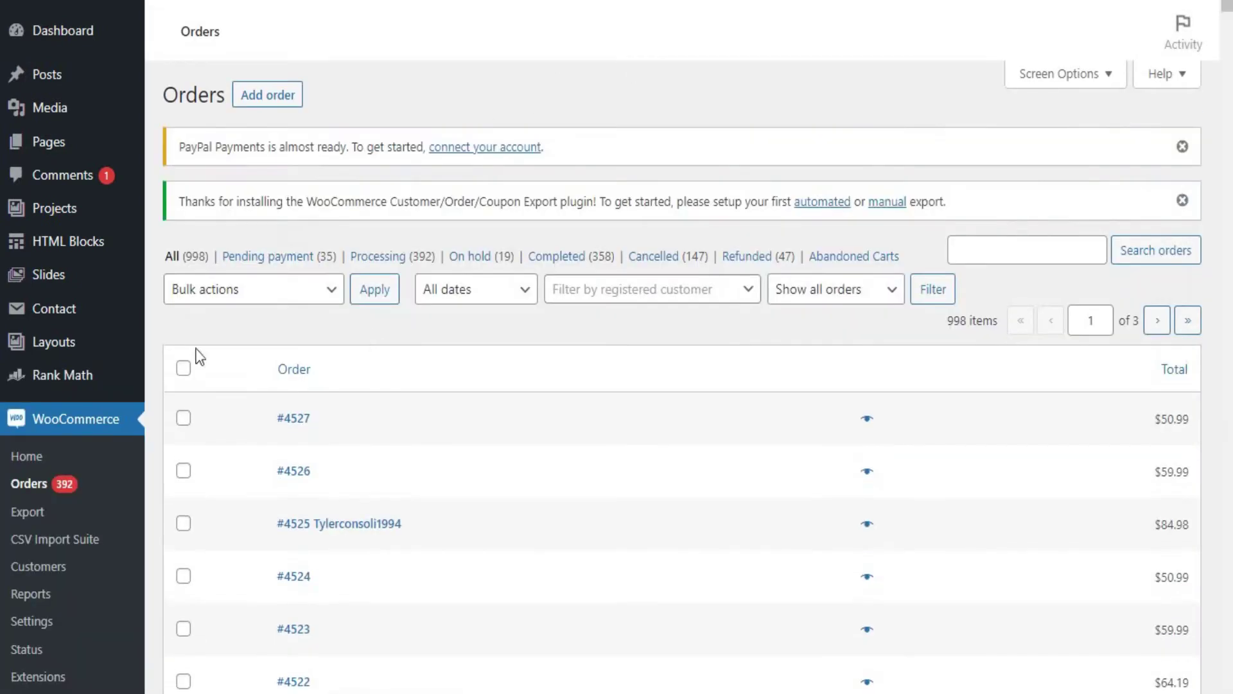
left_click(185, 376)
left_click(185, 375)
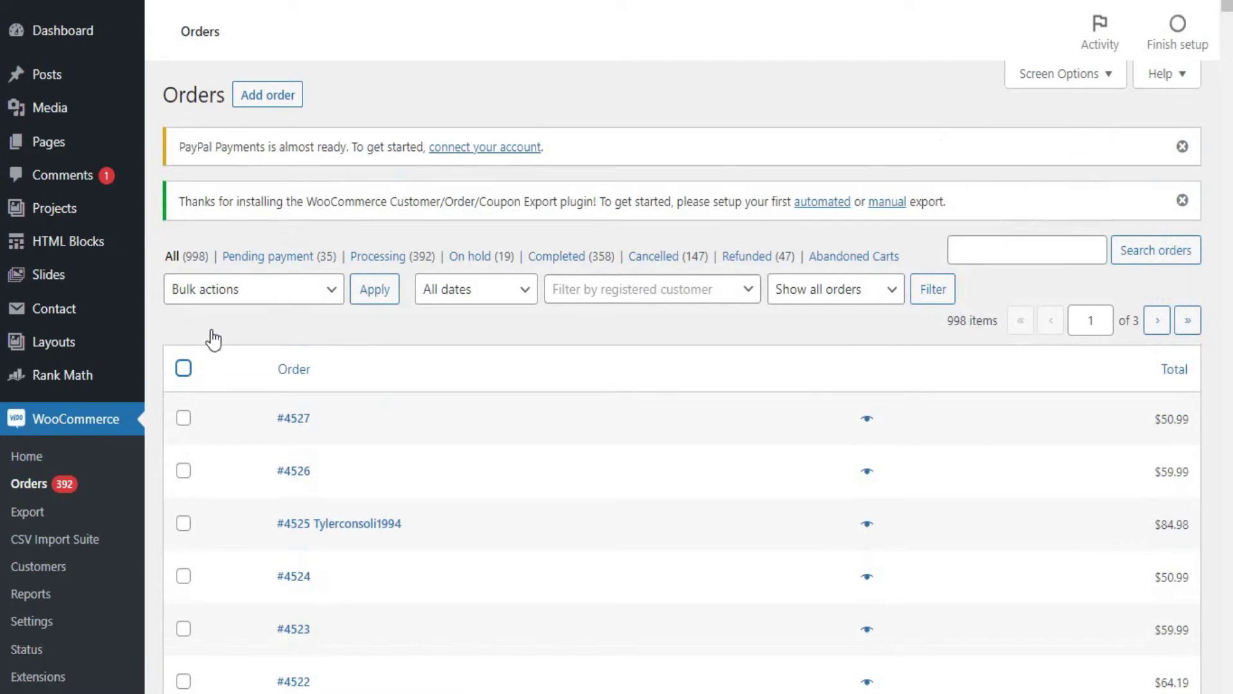
key("space")
left_click(220, 296)
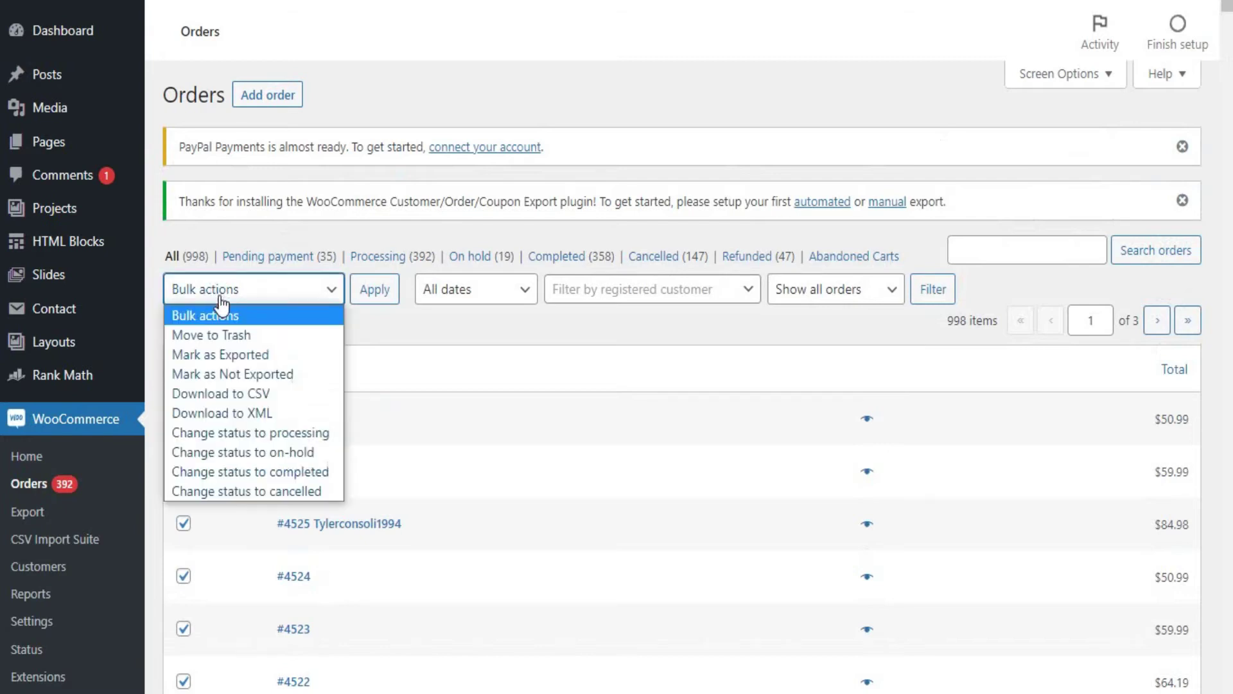
left_click(221, 336)
left_click(384, 296)
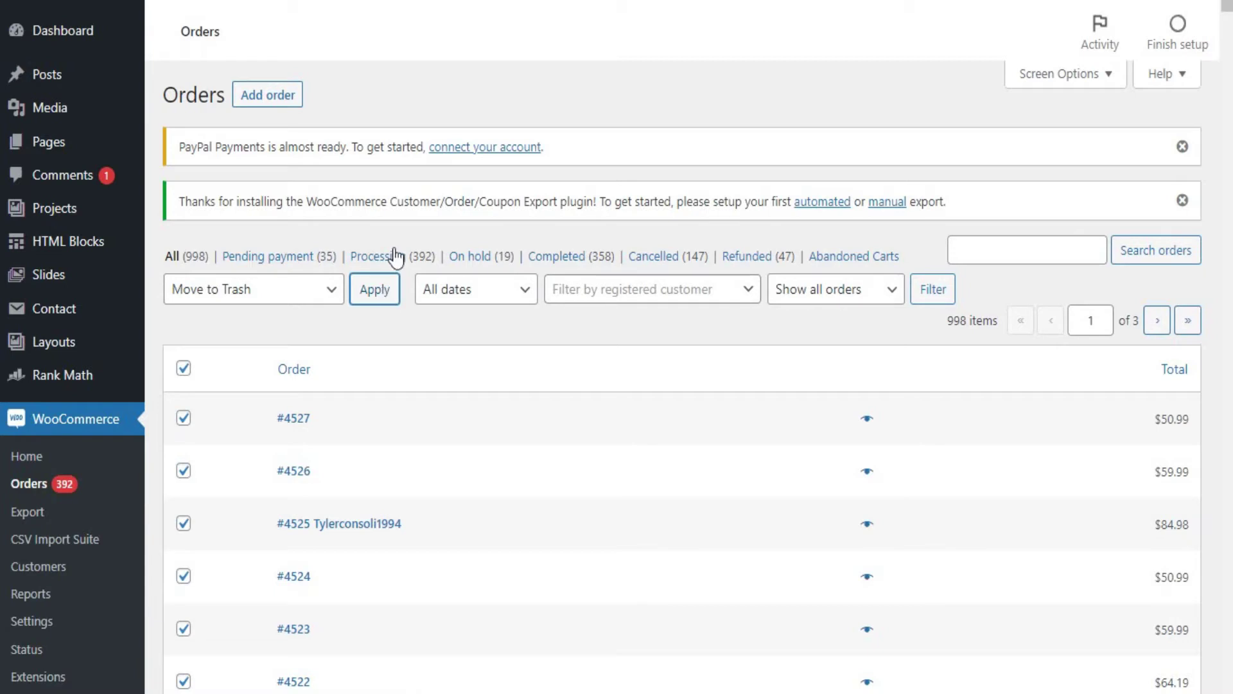
left_click(423, 360)
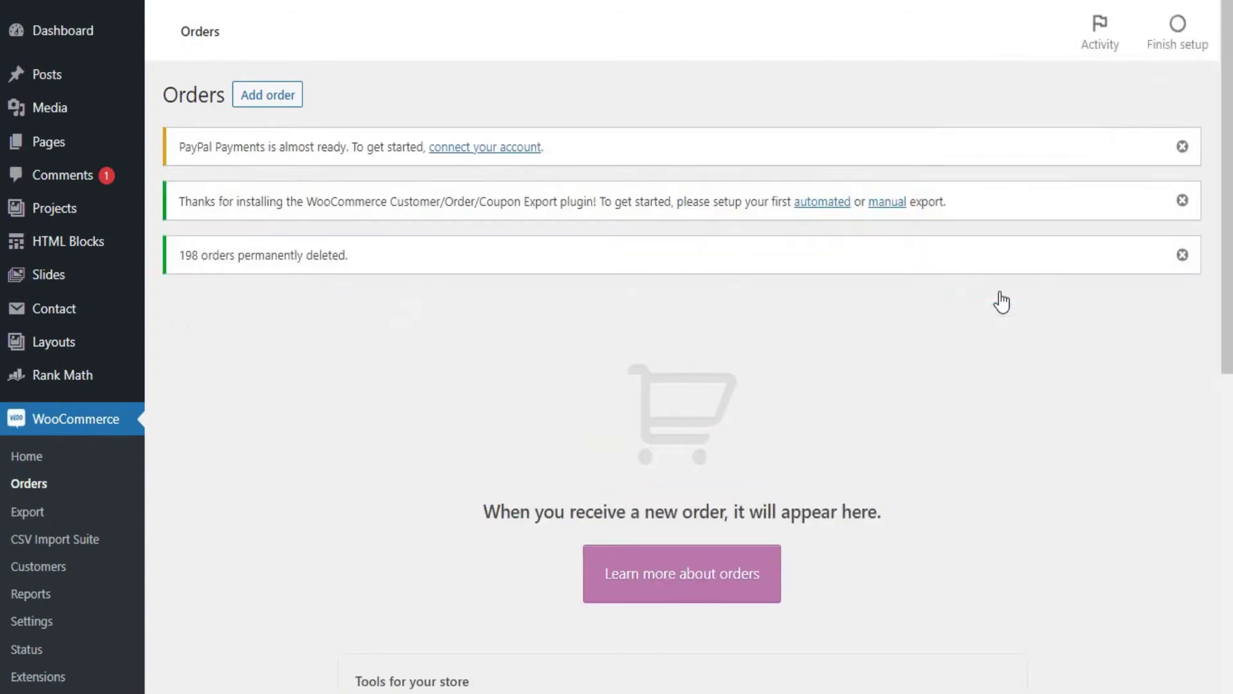
- Open the CSV Import Suite and start the Import Orders tool
left_click(49, 541)
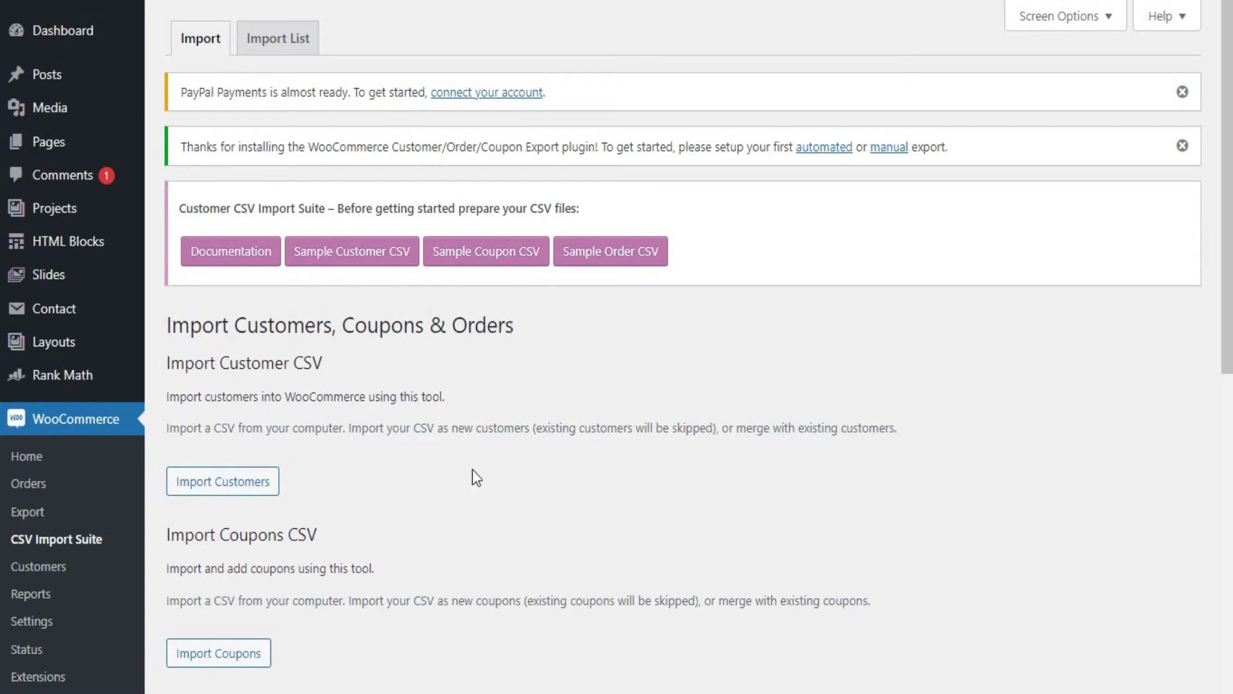
scroll(467, 478, "down", 3)
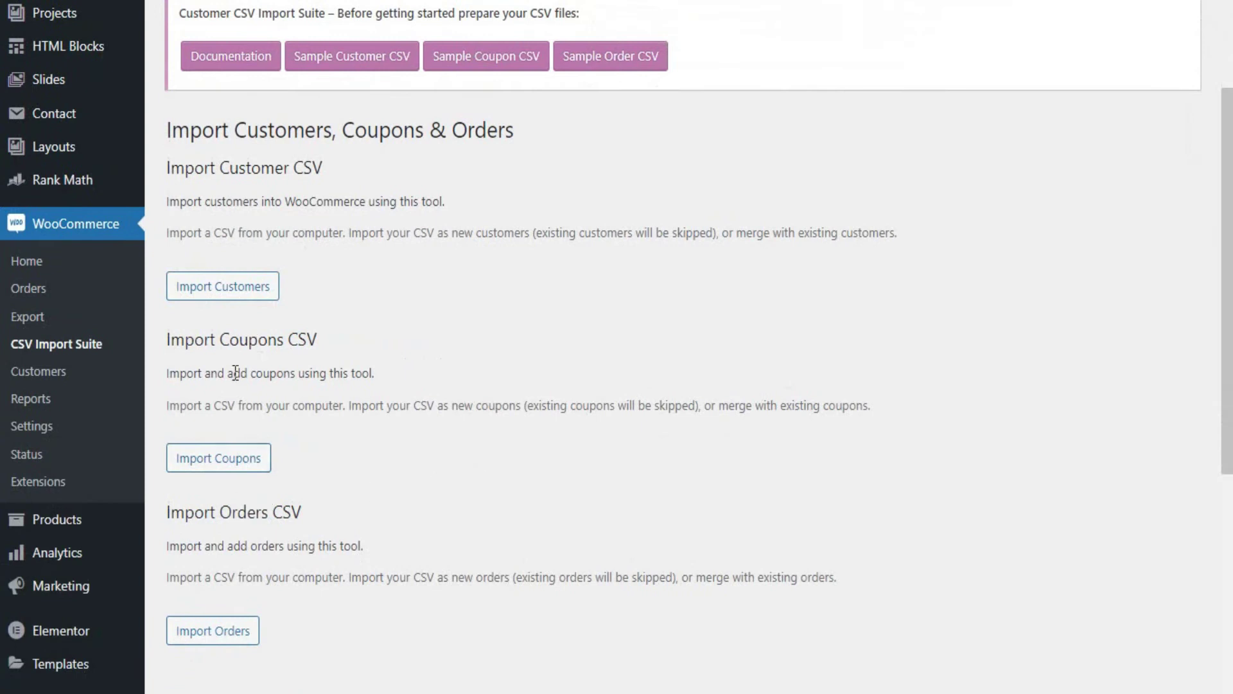
left_click(218, 637)
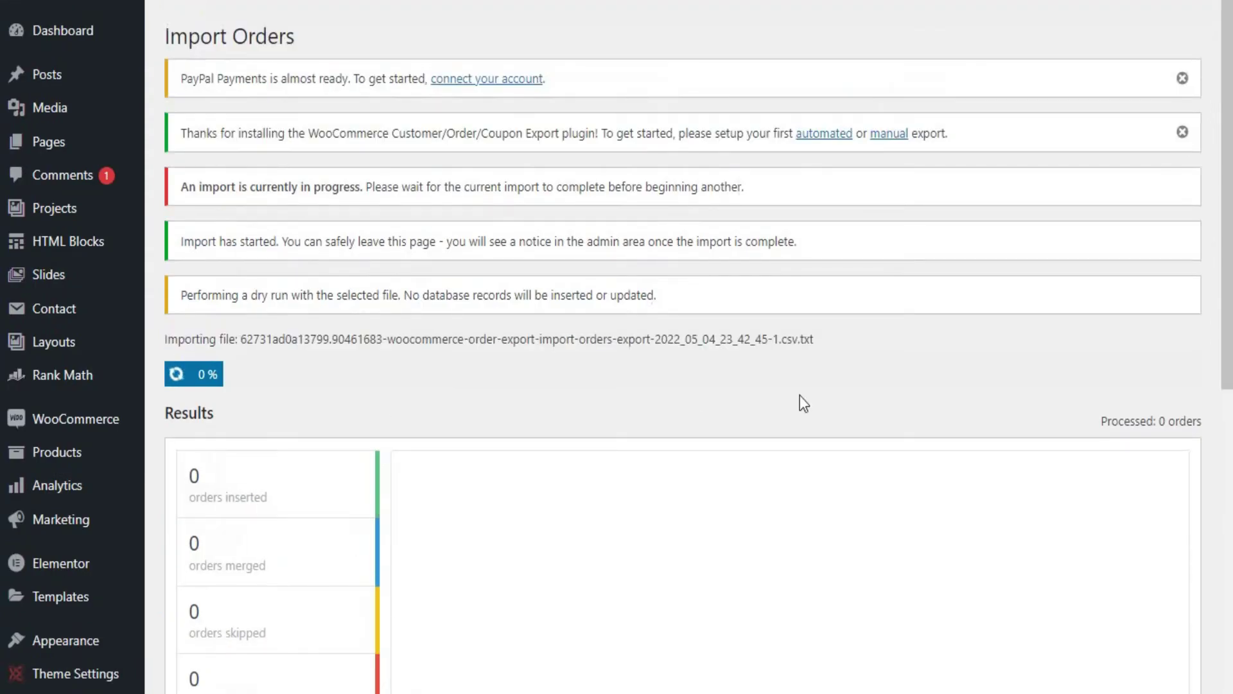
- Examine the progress and results of the orders import dry run
scroll(316, 386, "down", 1)
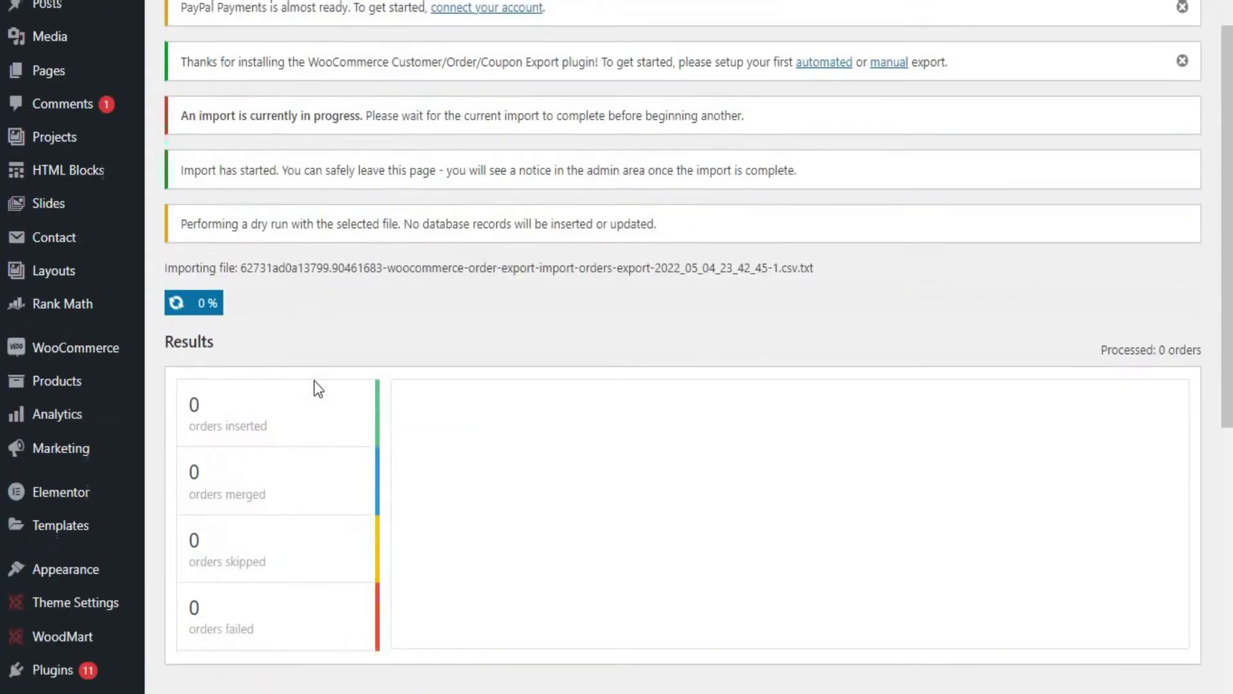
scroll(317, 385, "down", 3)
scroll(316, 385, "up", 1)
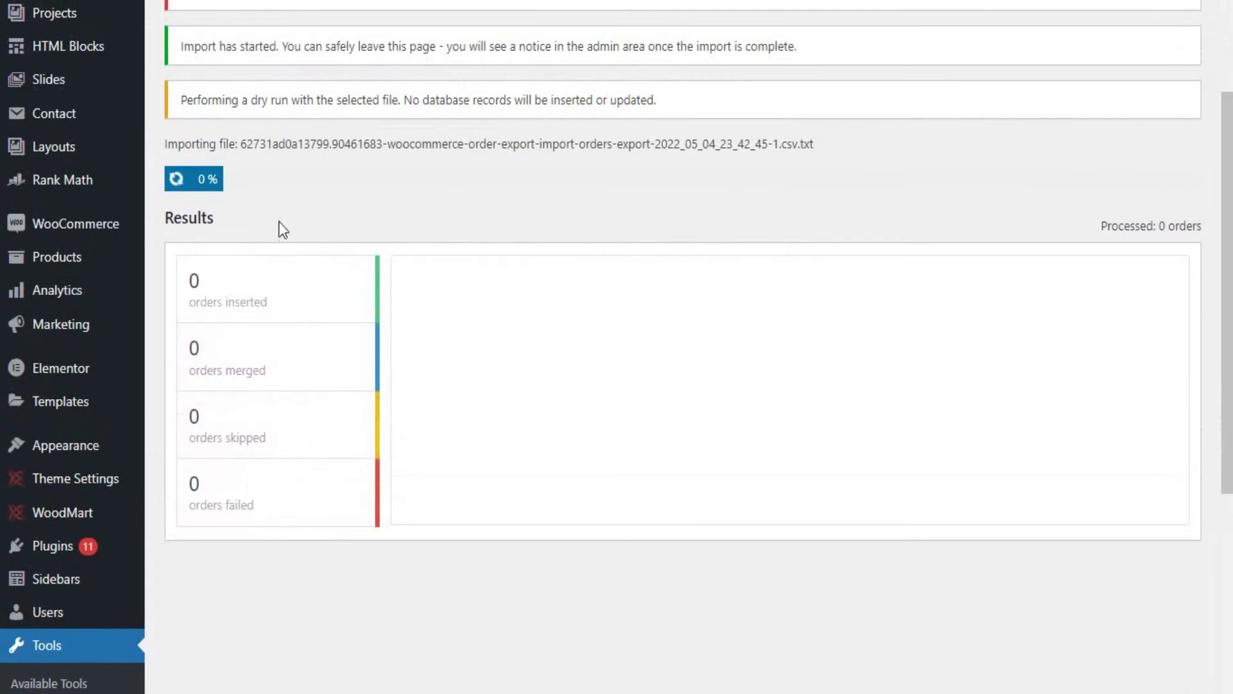
scroll(335, 218, "up", 1)
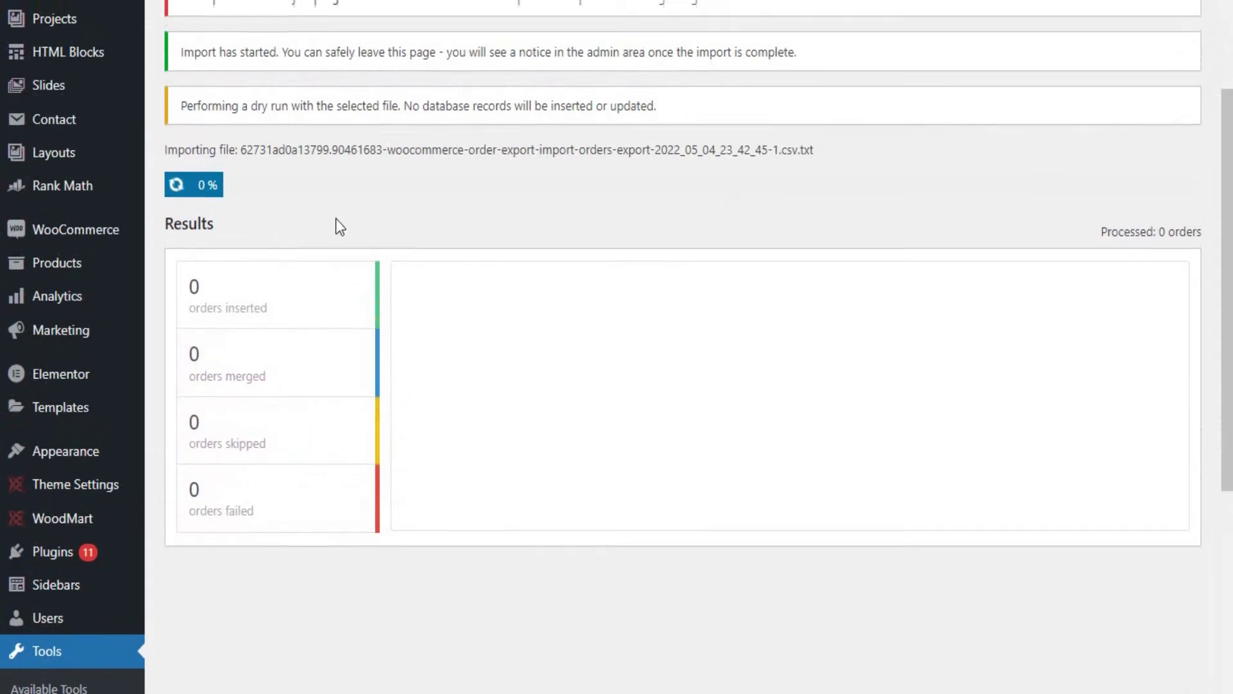
scroll(70, 549, "down", 1)
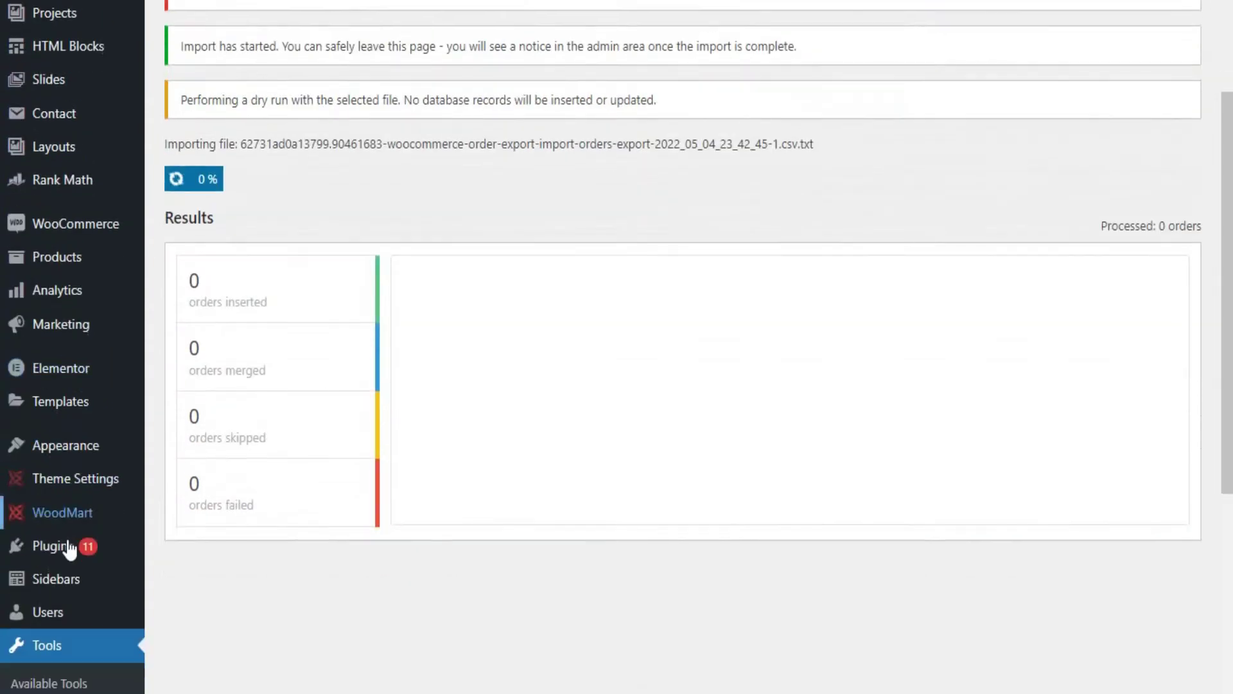
- Open the installed plugins and deactivate WooCommerce Customer/Order/Coupon CSV Import Suite
scroll(70, 549, "down", 6)
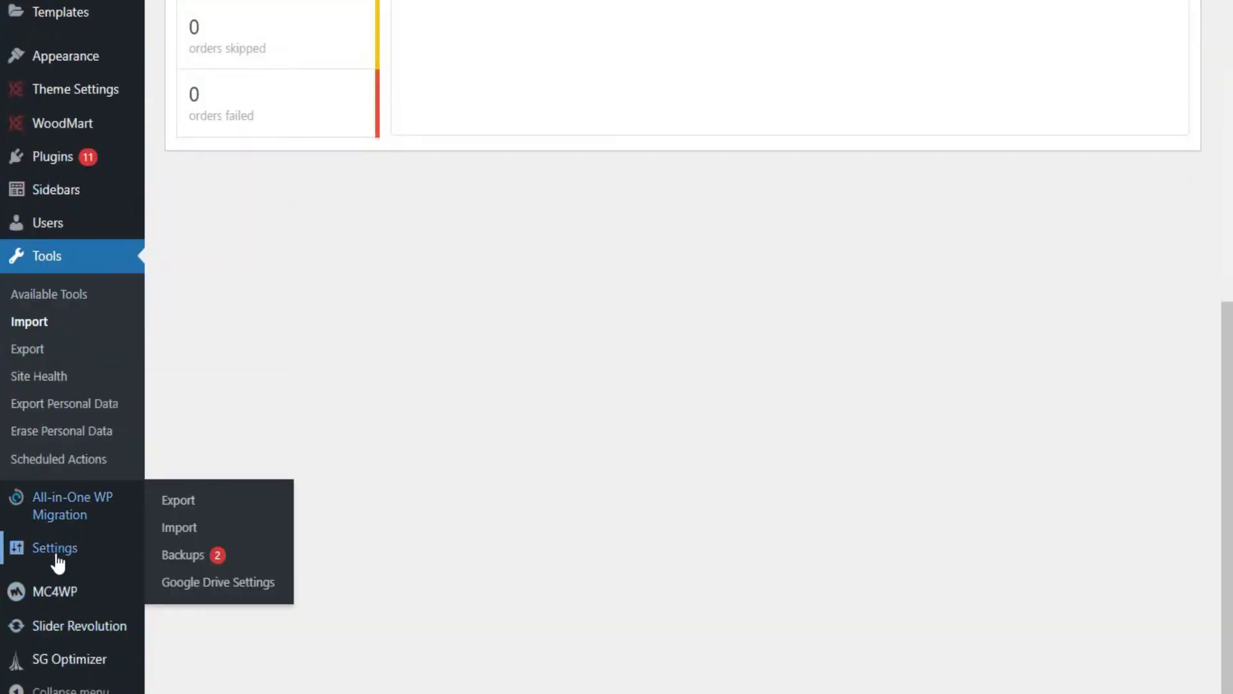
scroll(63, 319, "up", 3)
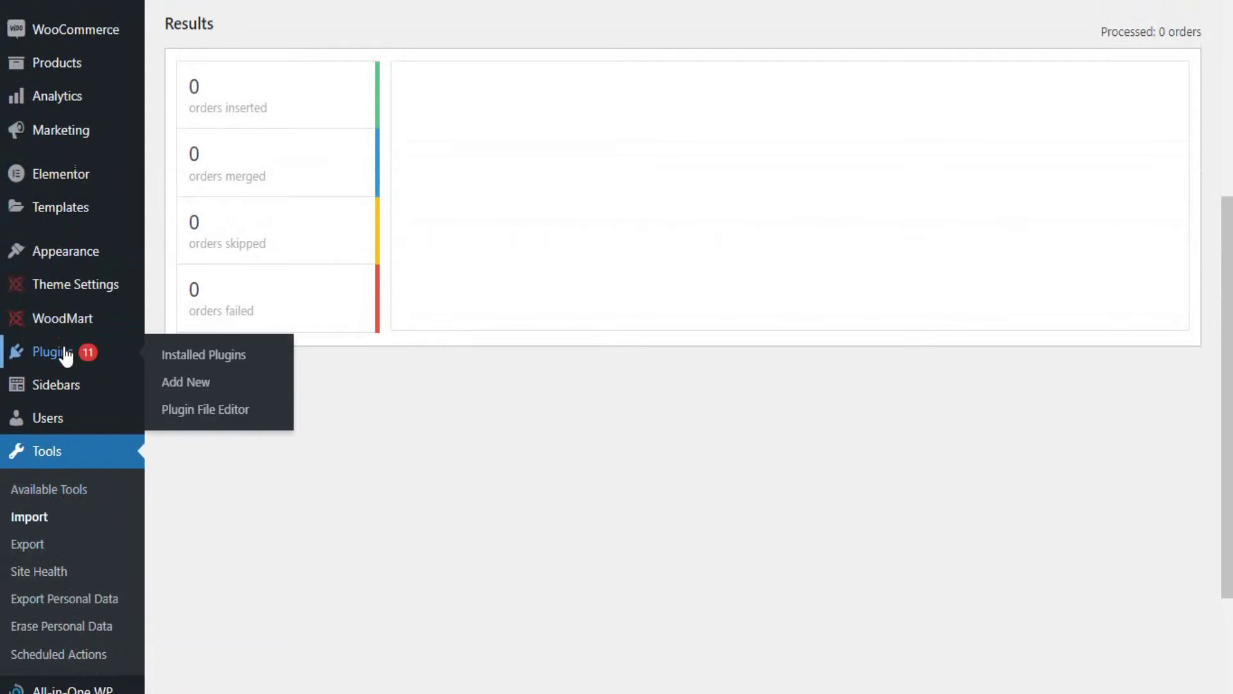
scroll(338, 437, "up", 6)
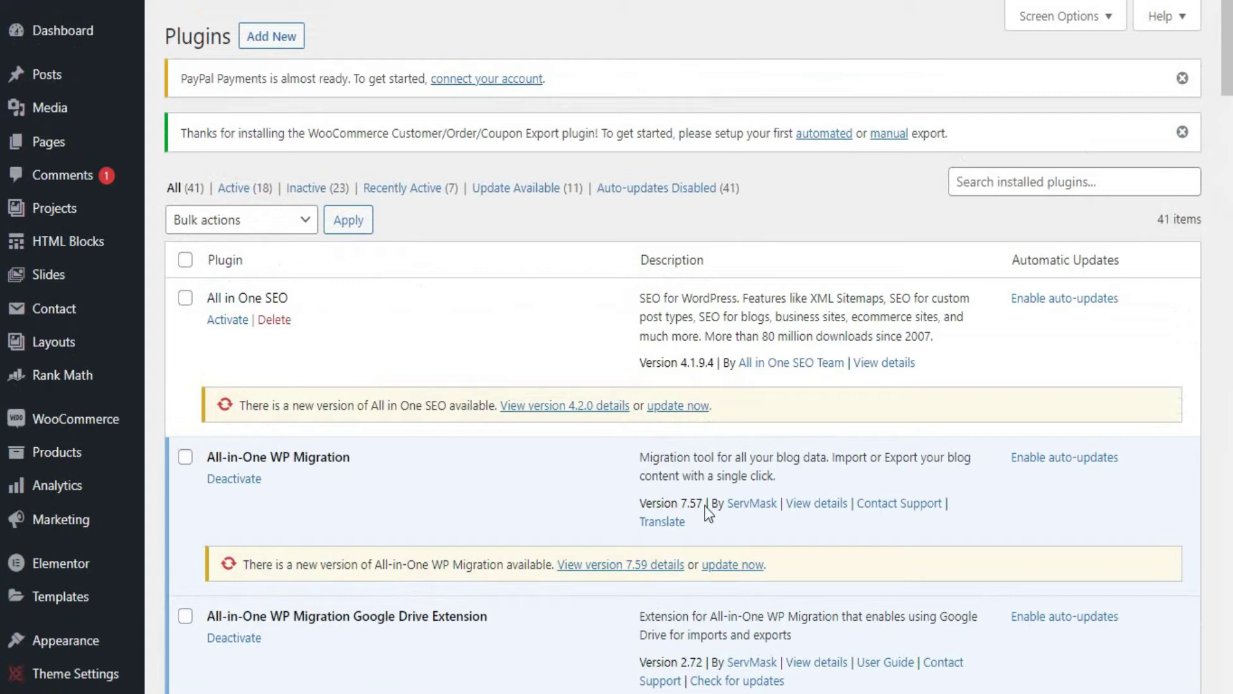
scroll(640, 551, "down", 3)
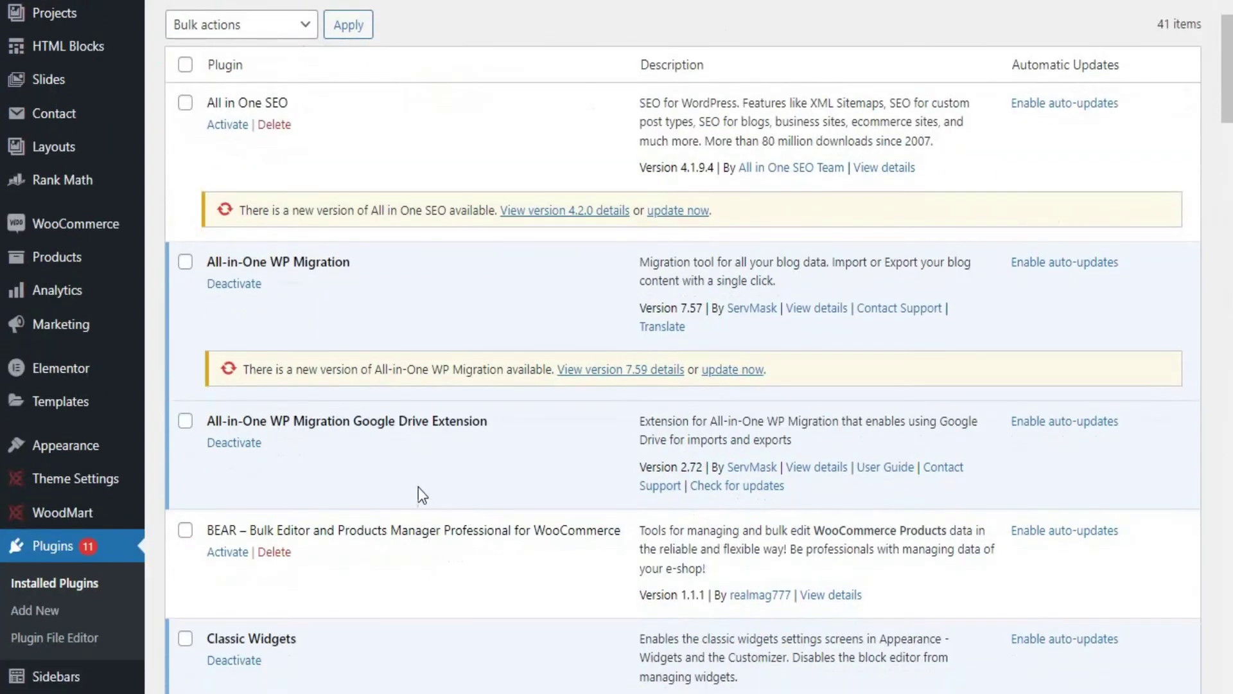
scroll(413, 484, "down", 5)
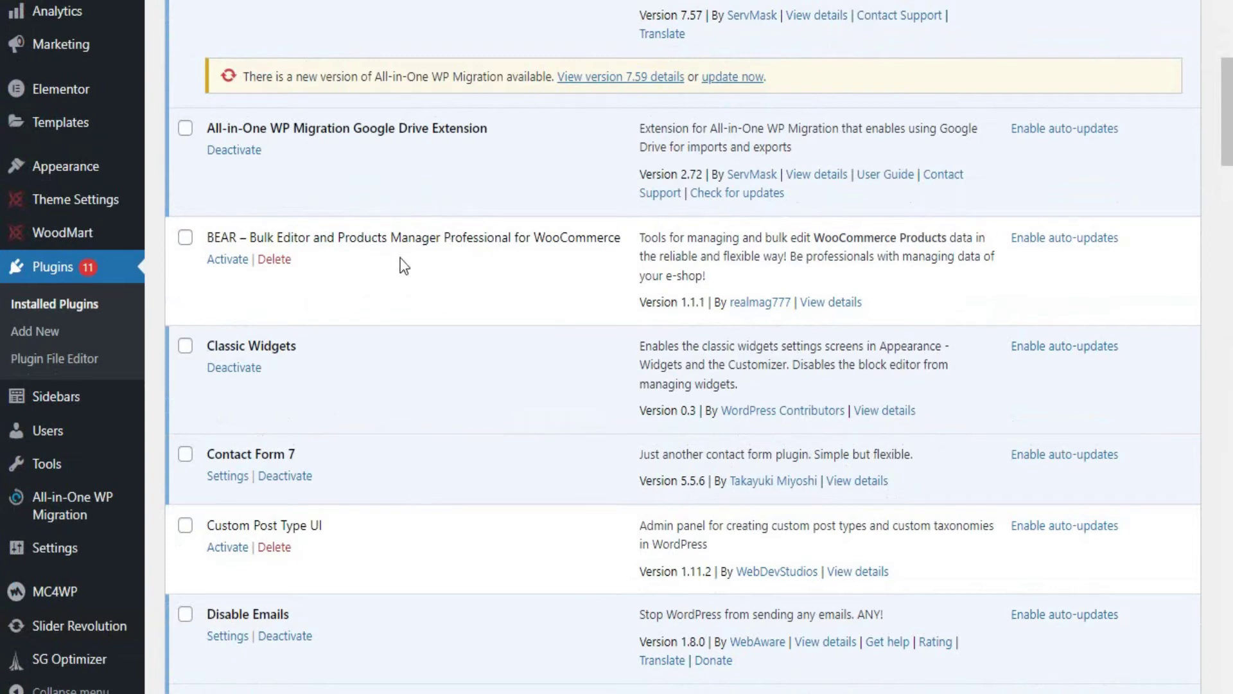
scroll(321, 308, "down", 5)
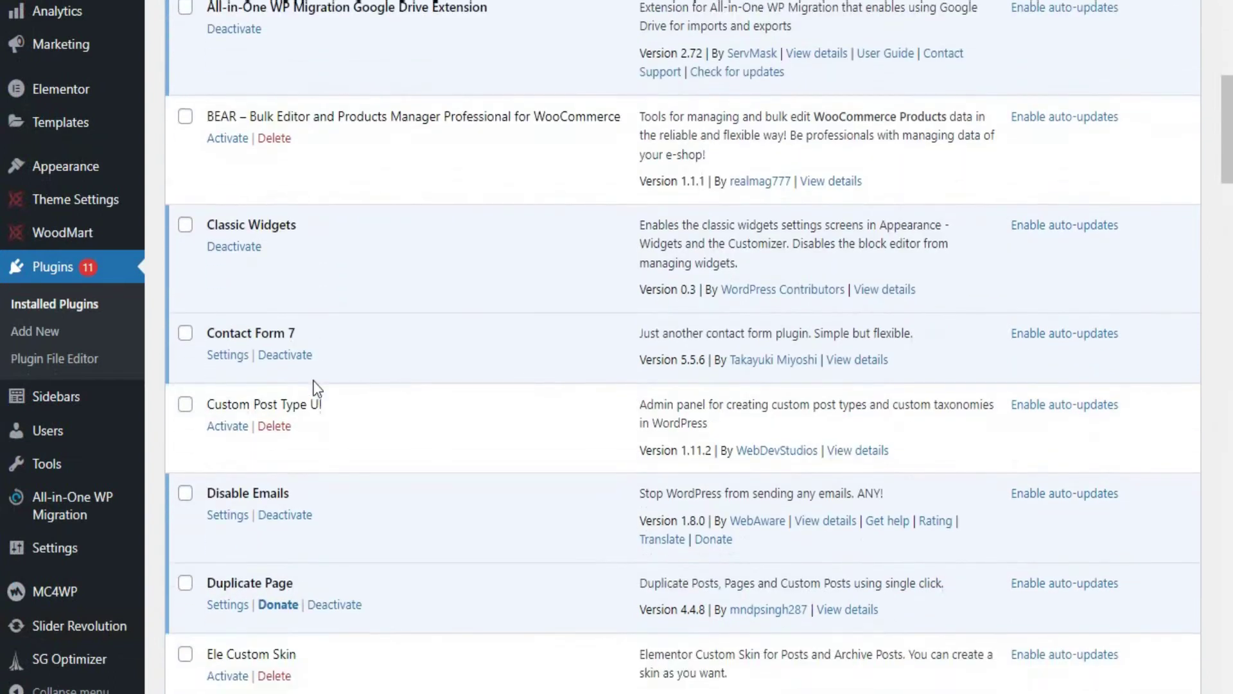
scroll(276, 289, "down", 6)
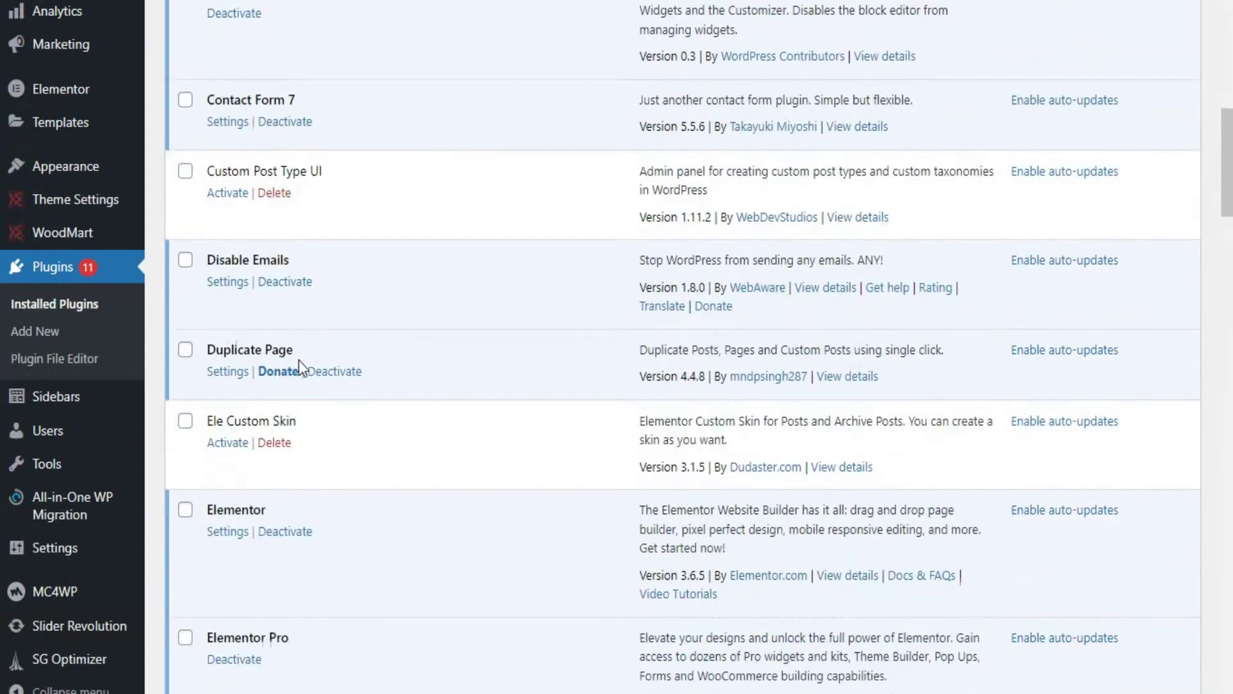
scroll(285, 430, "down", 3)
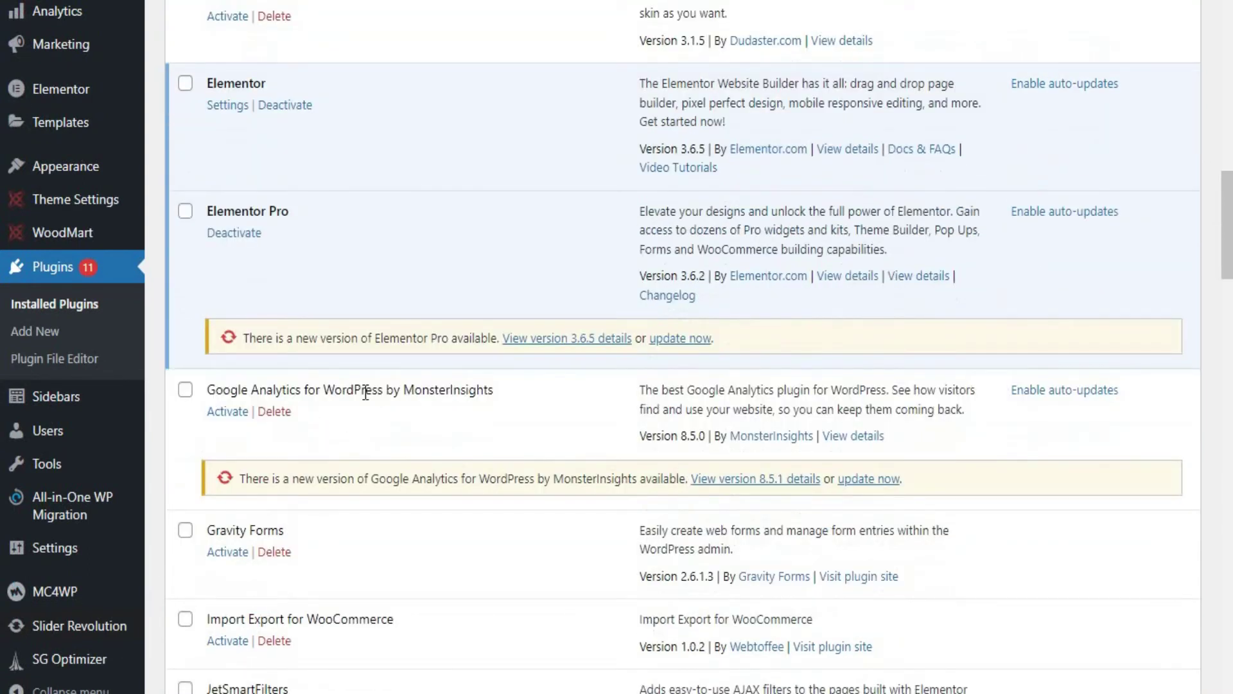
scroll(501, 448, "down", 1)
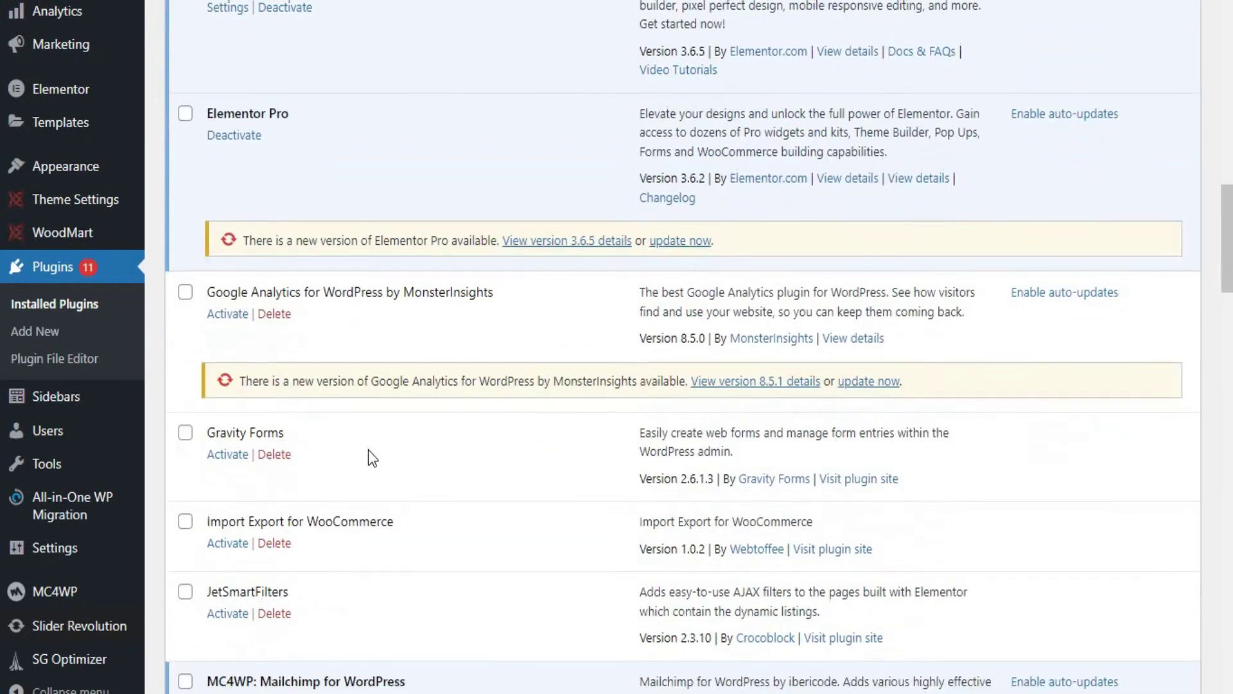
scroll(365, 453, "down", 9)
scroll(361, 454, "down", 14)
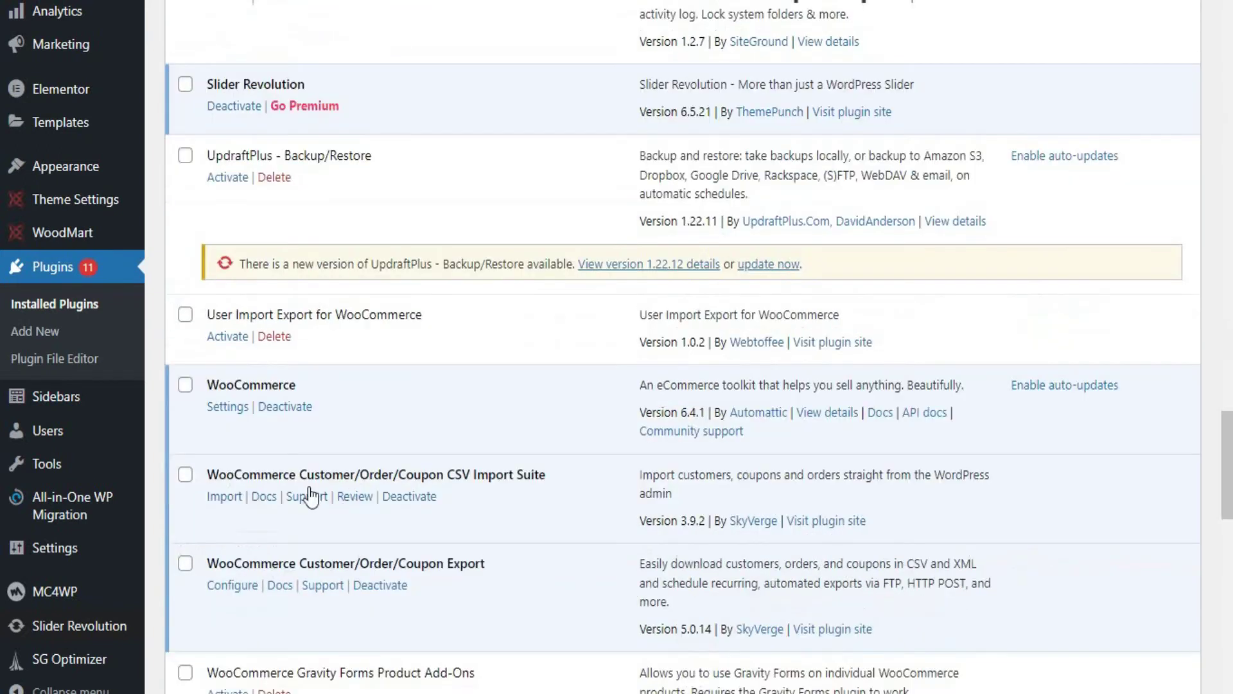
left_click(401, 497)
- Reactivate the WooCommerce Customer/Order/Coupon CSV Import Suite plugin
scroll(398, 506, "down", 15)
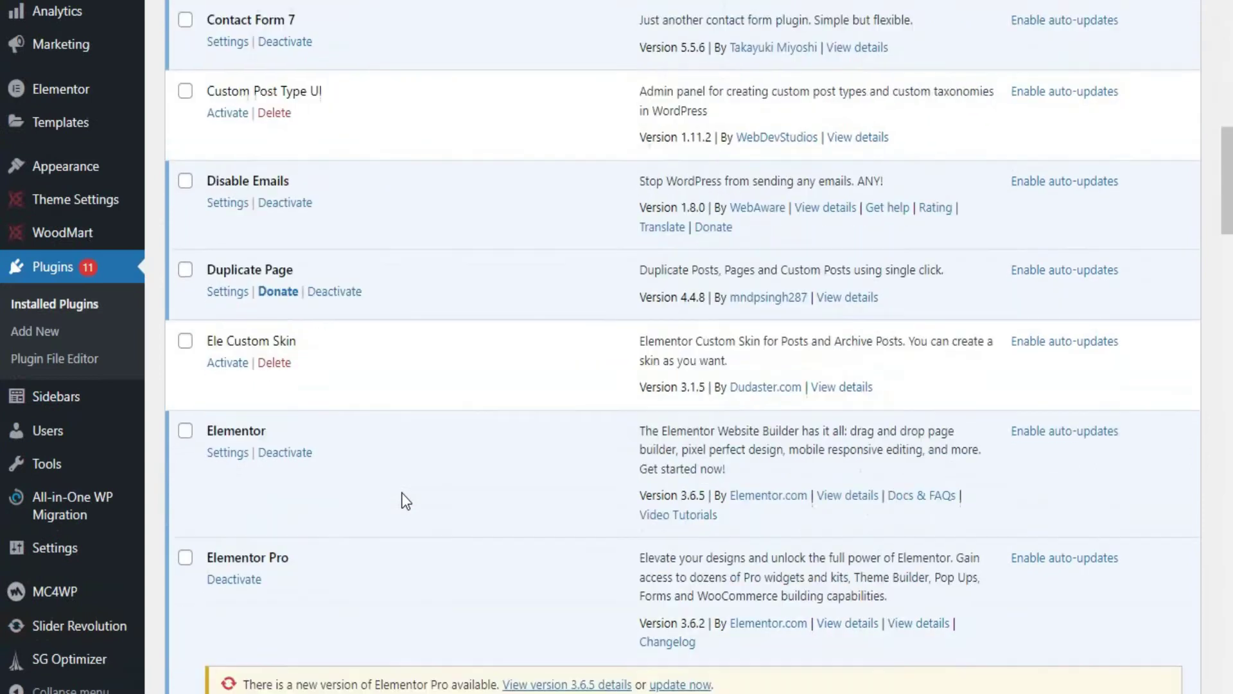
scroll(406, 501, "down", 20)
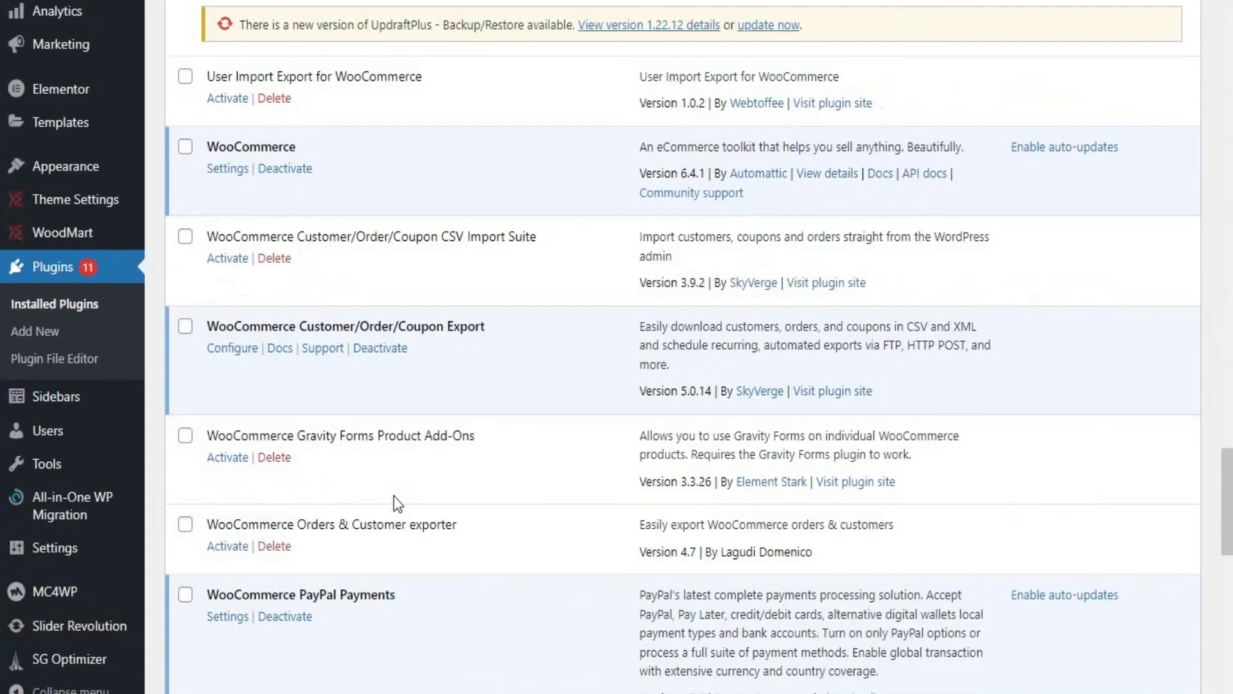
left_click(222, 258)
- Open Import Orders in the CSV Import Suite and check the state of the current import
mouse_move(97, 418)
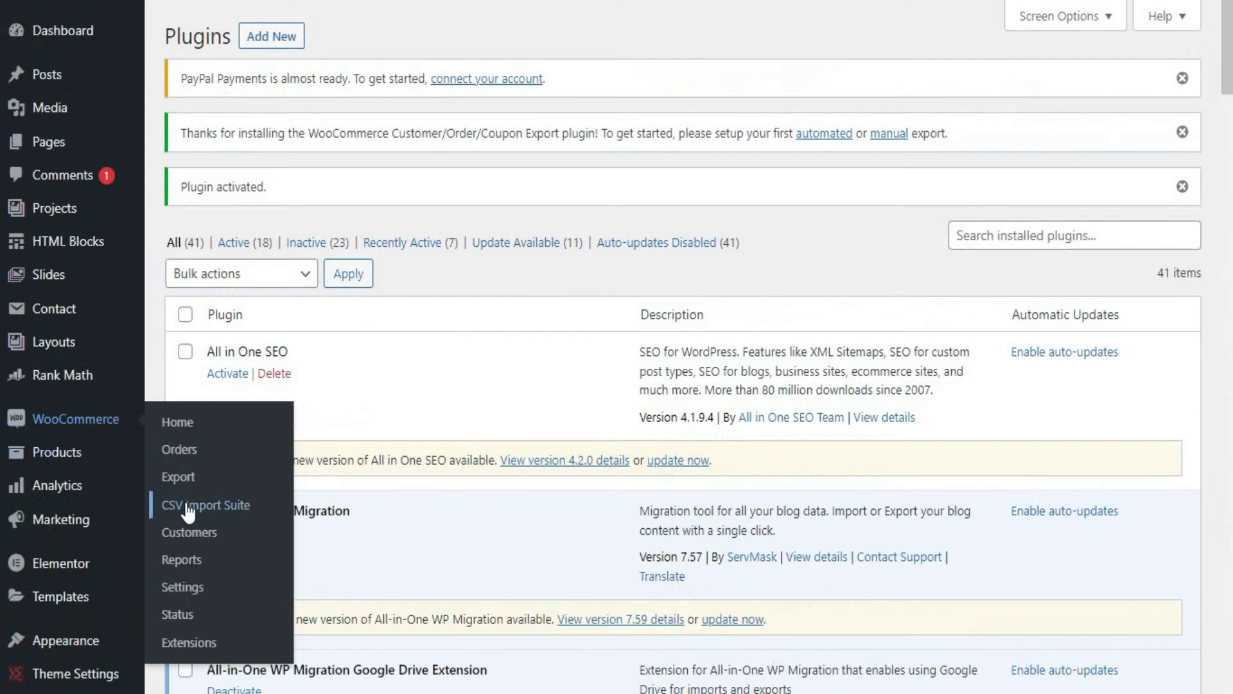
left_click(260, 510)
scroll(276, 514, "down", 5)
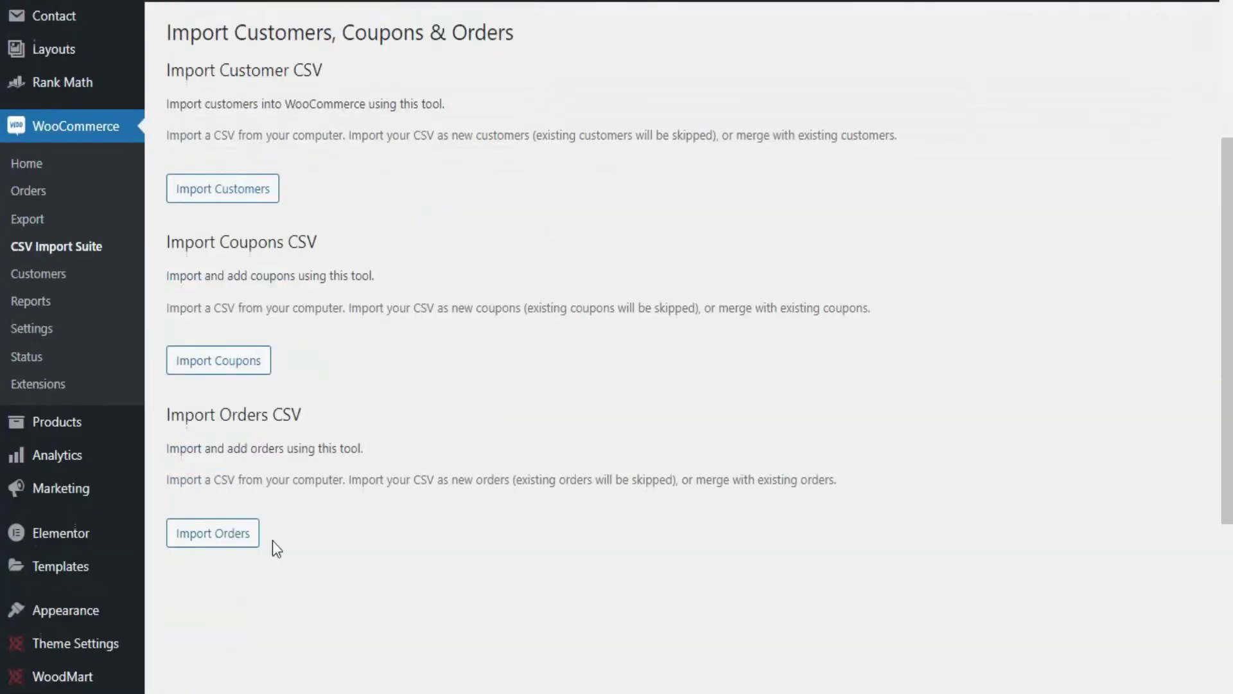
left_click(226, 539)
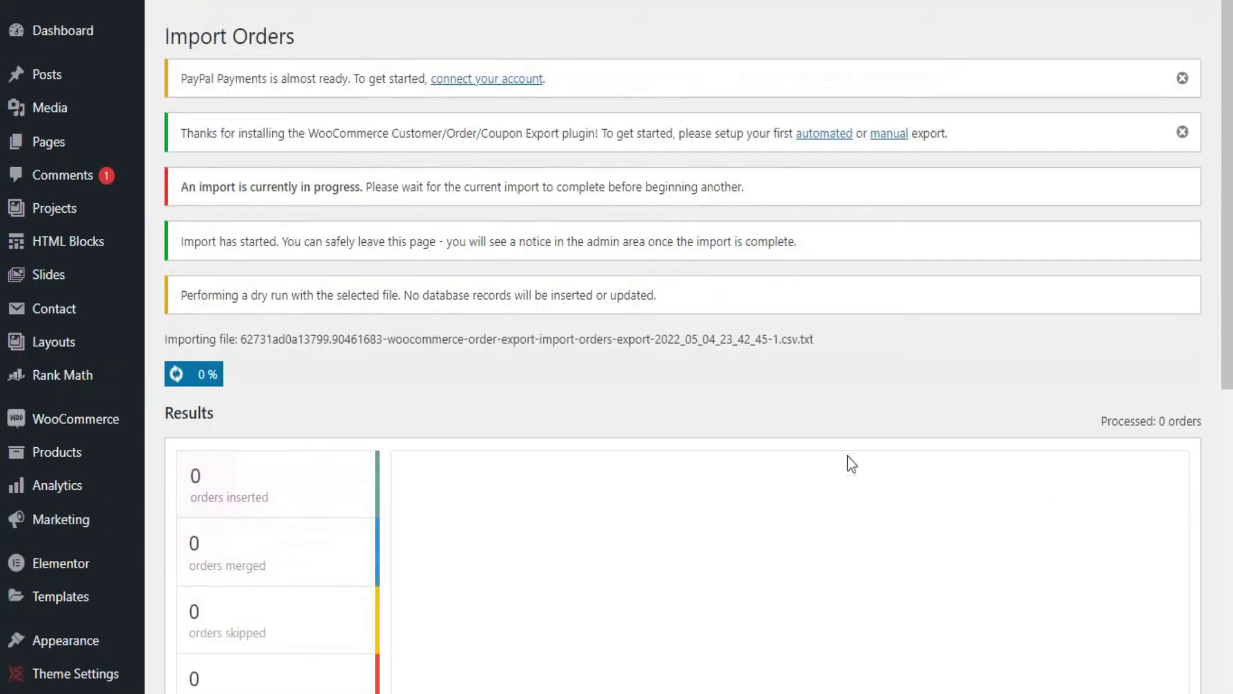
scroll(297, 493, "down", 8)
scroll(292, 492, "up", 8)
- Open the manual export page, return to the CSV Import Suite and recheck the running orders import
left_click(884, 136)
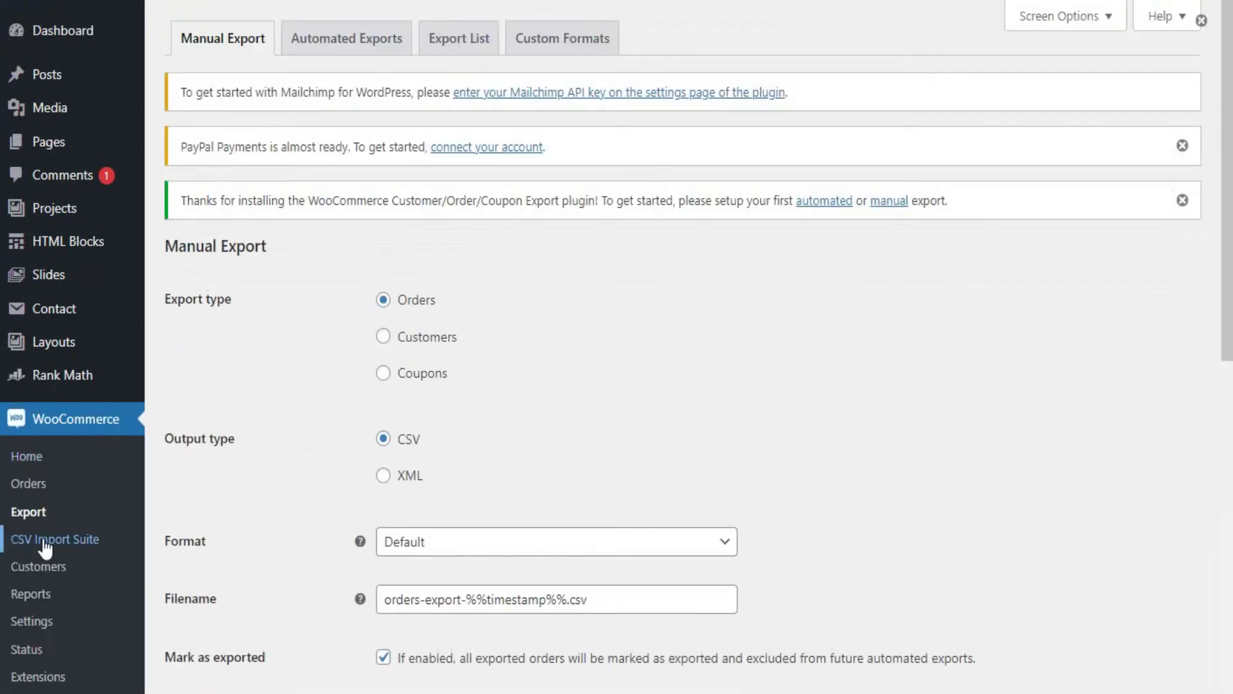
left_click(45, 543)
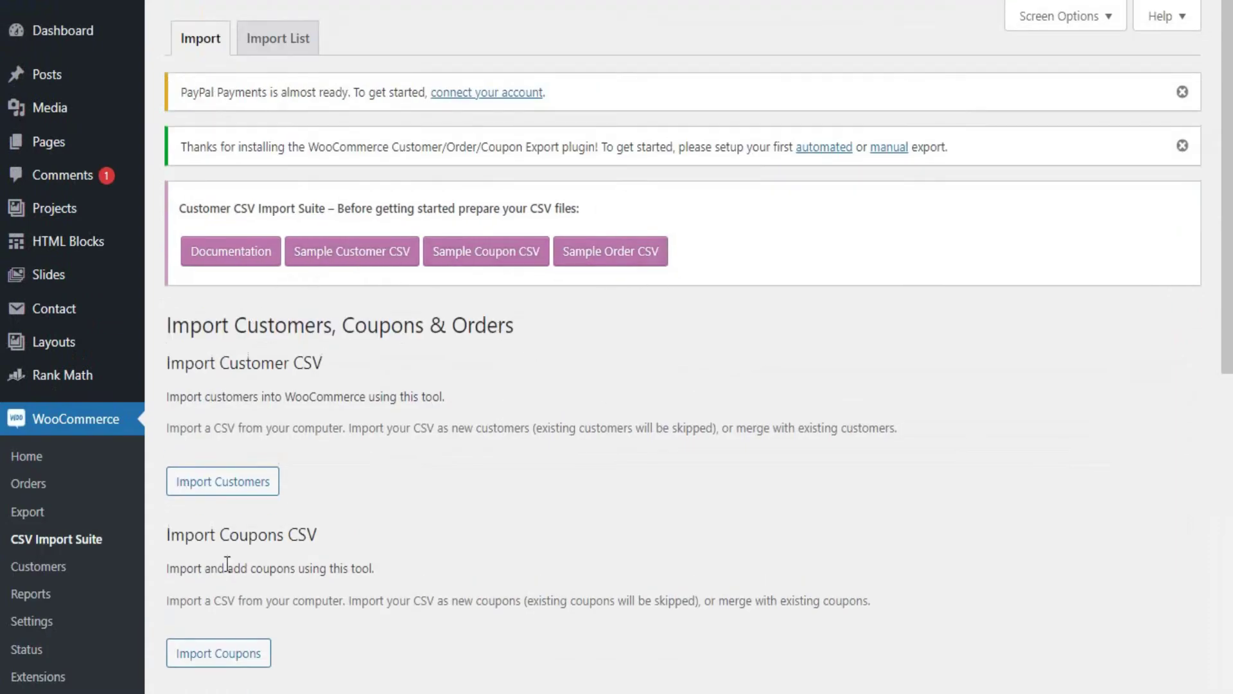
scroll(321, 610, "down", 5)
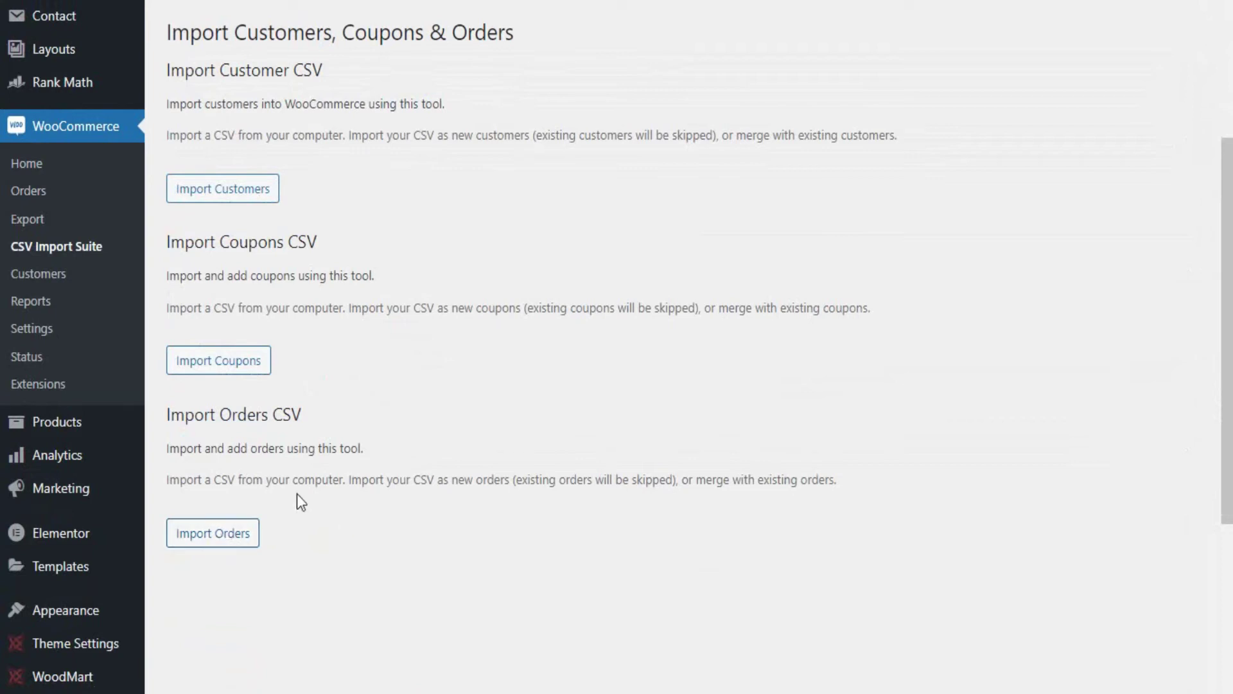
left_click(203, 543)
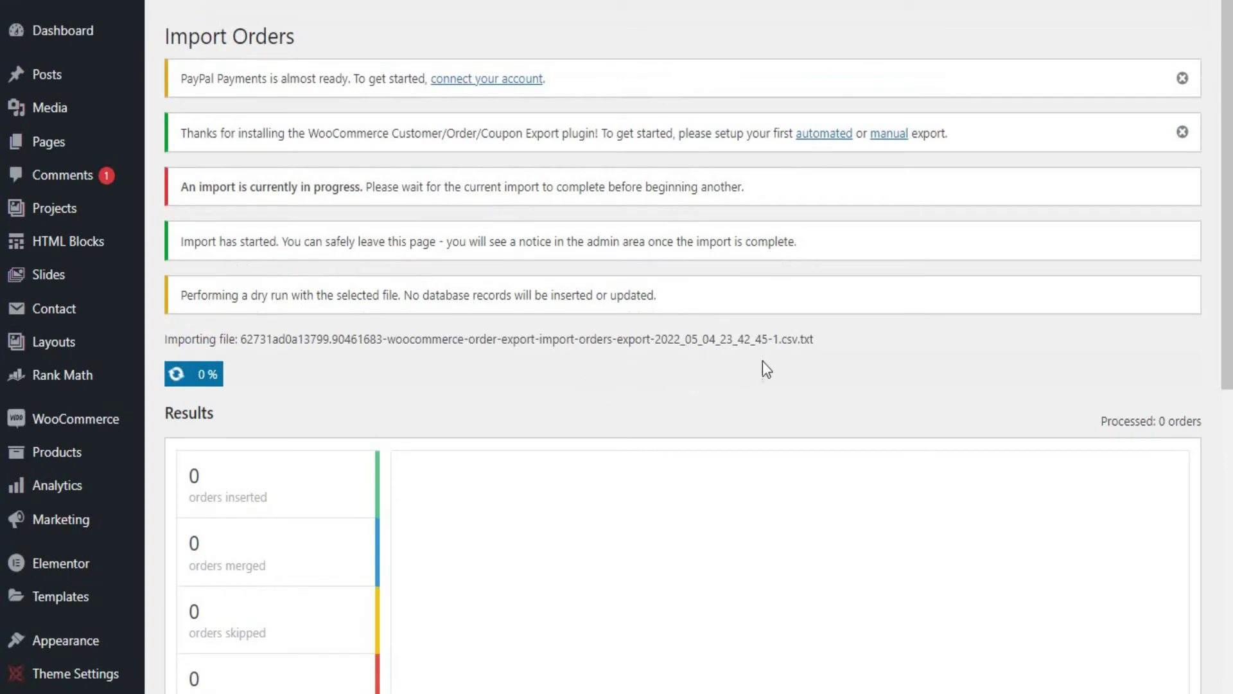
scroll(440, 407, "down", 4)
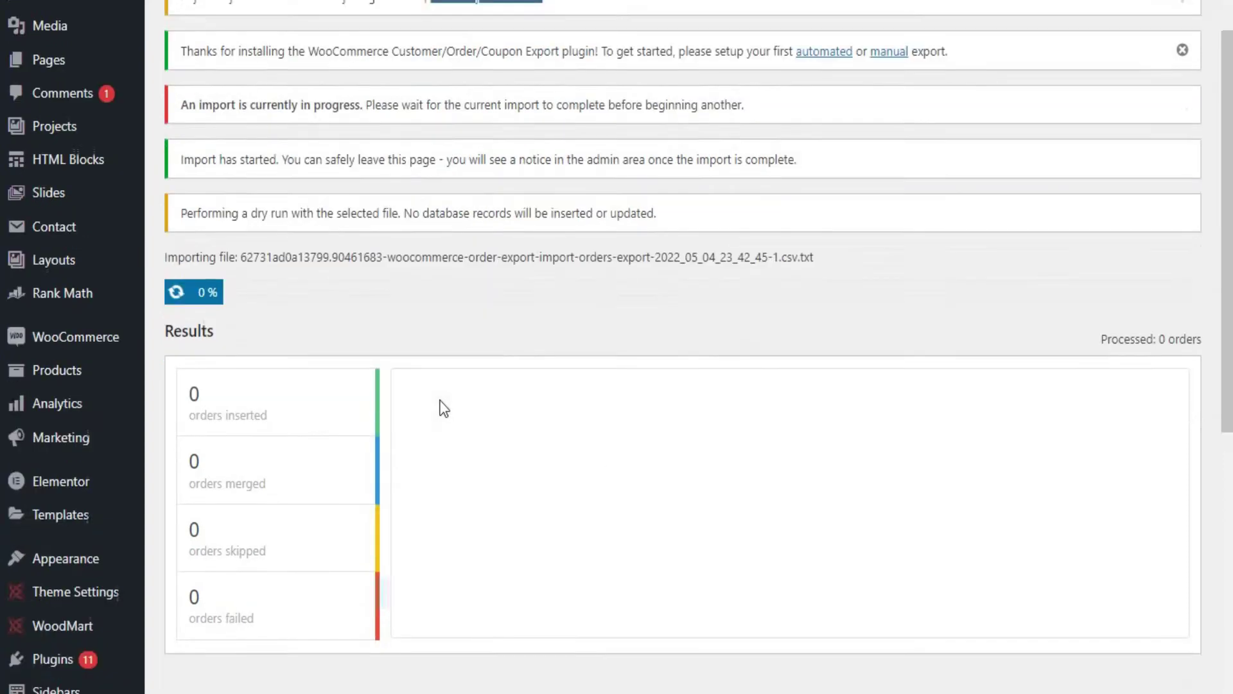
scroll(432, 403, "up", 4)
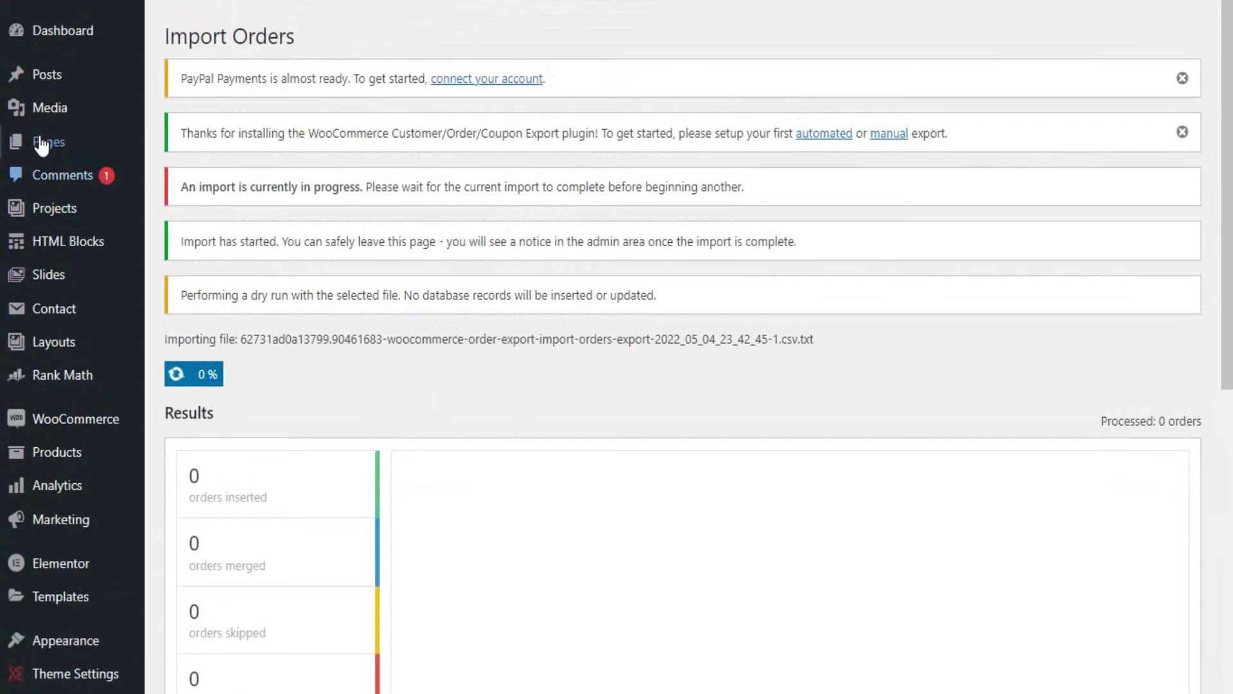
- Permanently delete the uploaded woocommerce-order-export-import CSV file from the media library
mouse_move(50, 115)
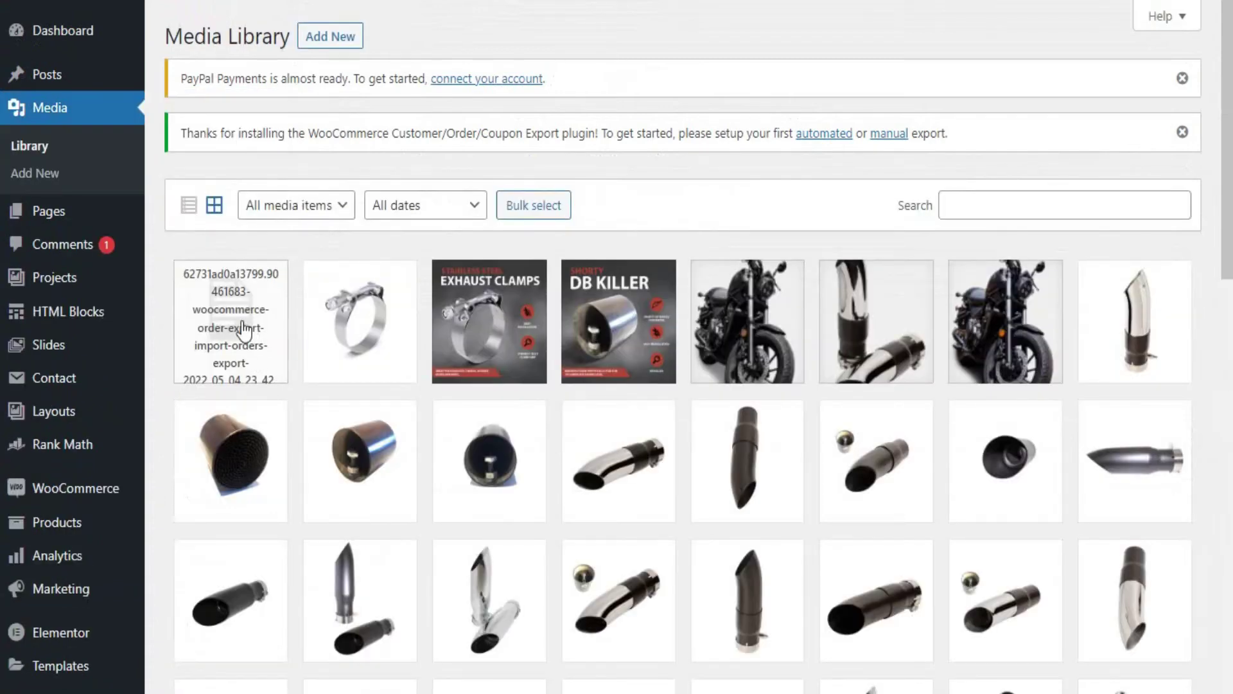
left_click(241, 321)
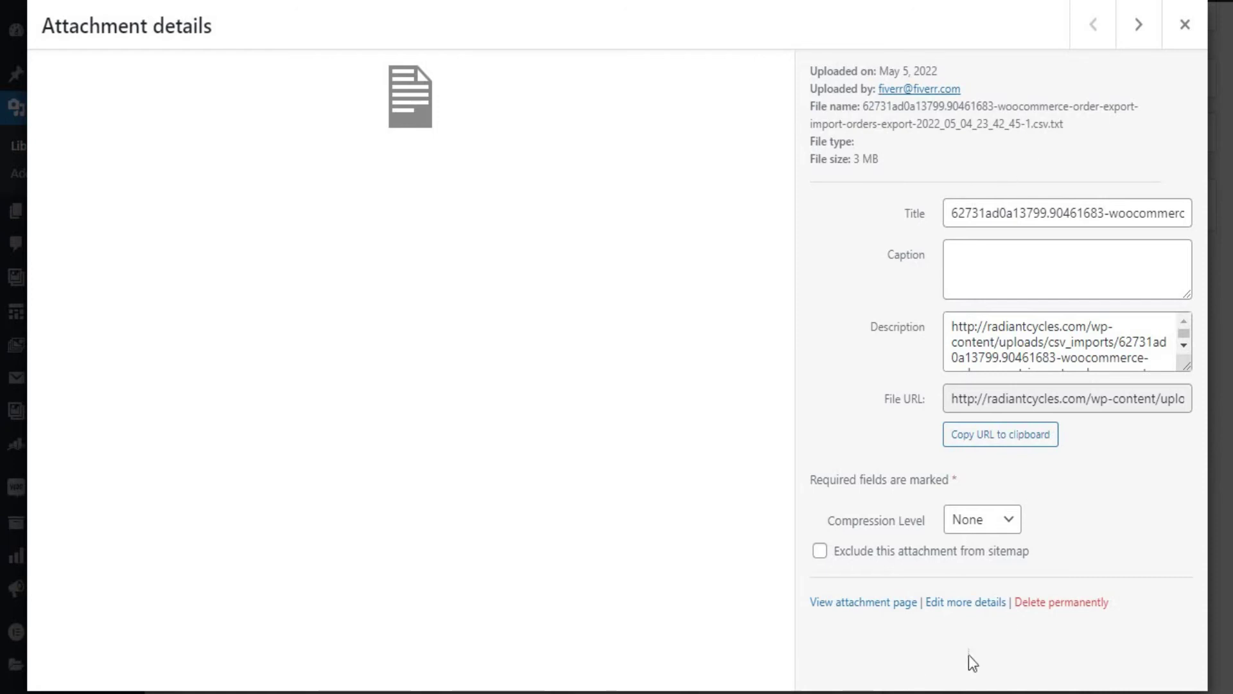
left_click(1044, 604)
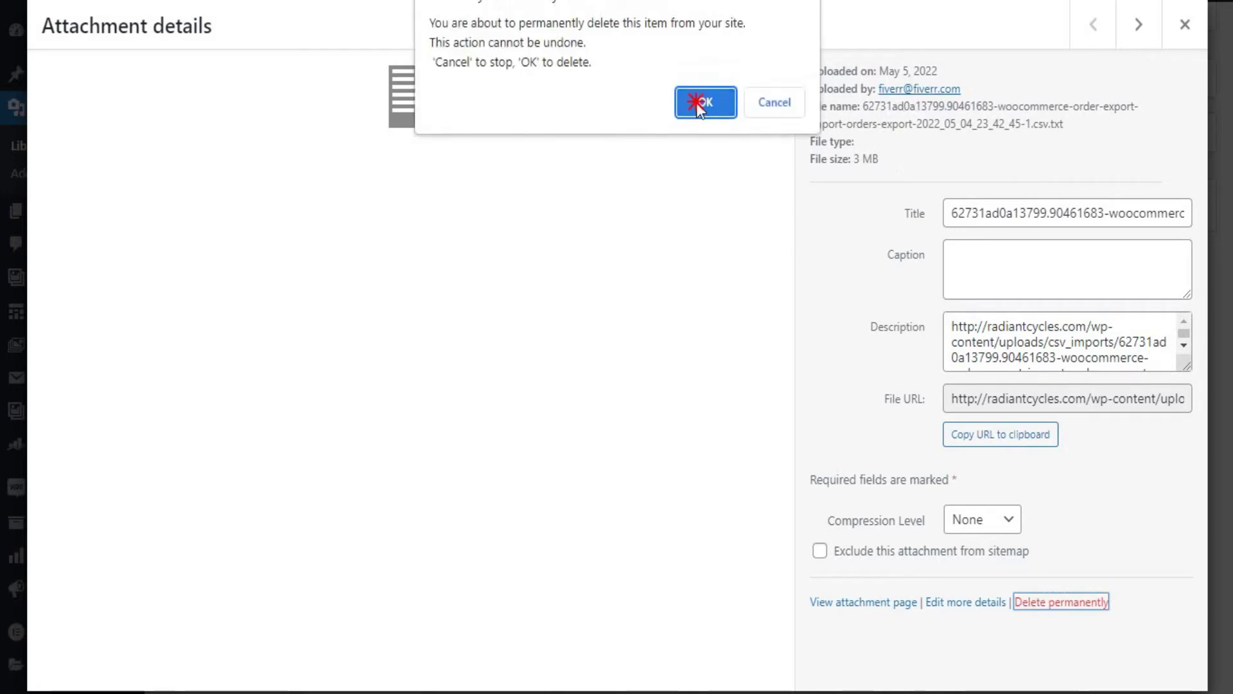
left_click(696, 102)
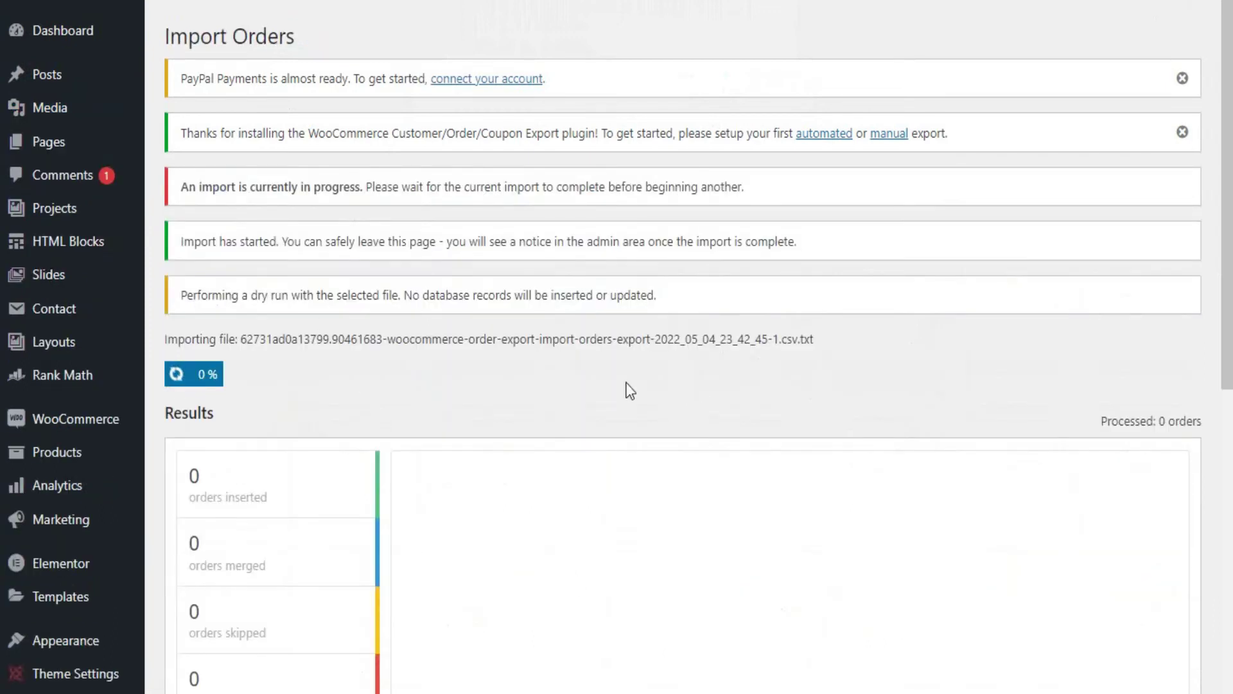
- Open the WordPress import tools and run the WooCommerce Order (CSV) importer
scroll(83, 578, "down", 5)
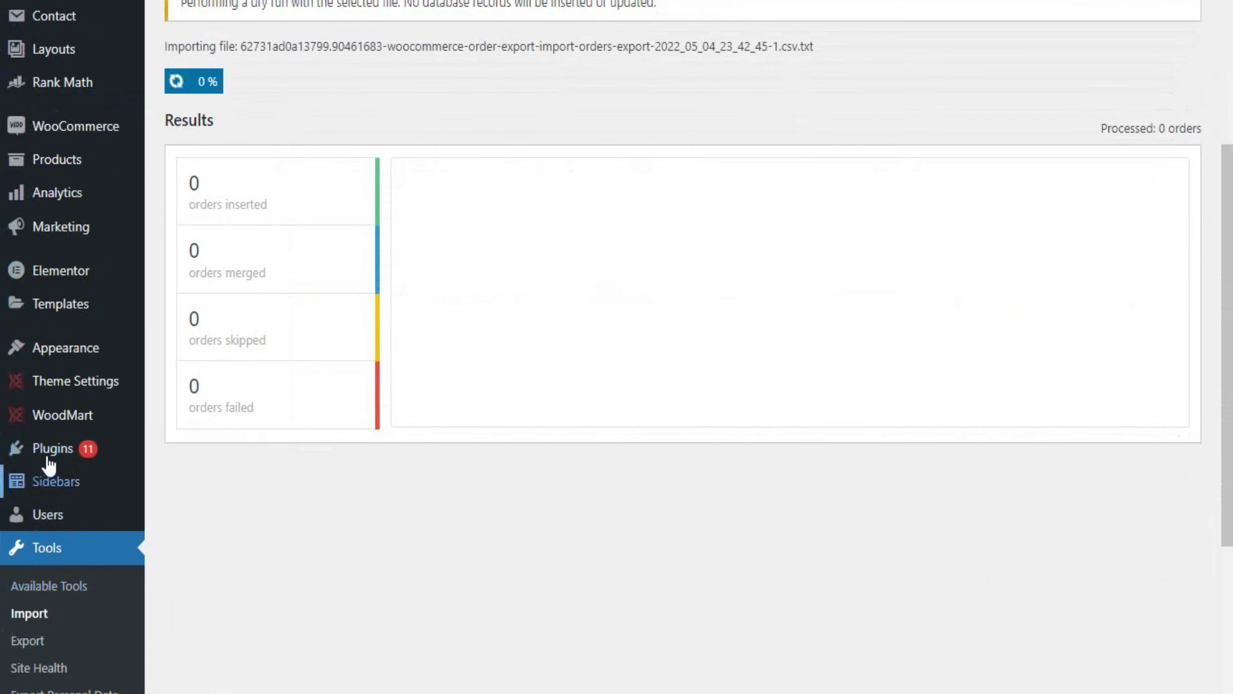
left_click(32, 615)
scroll(306, 534, "down", 8)
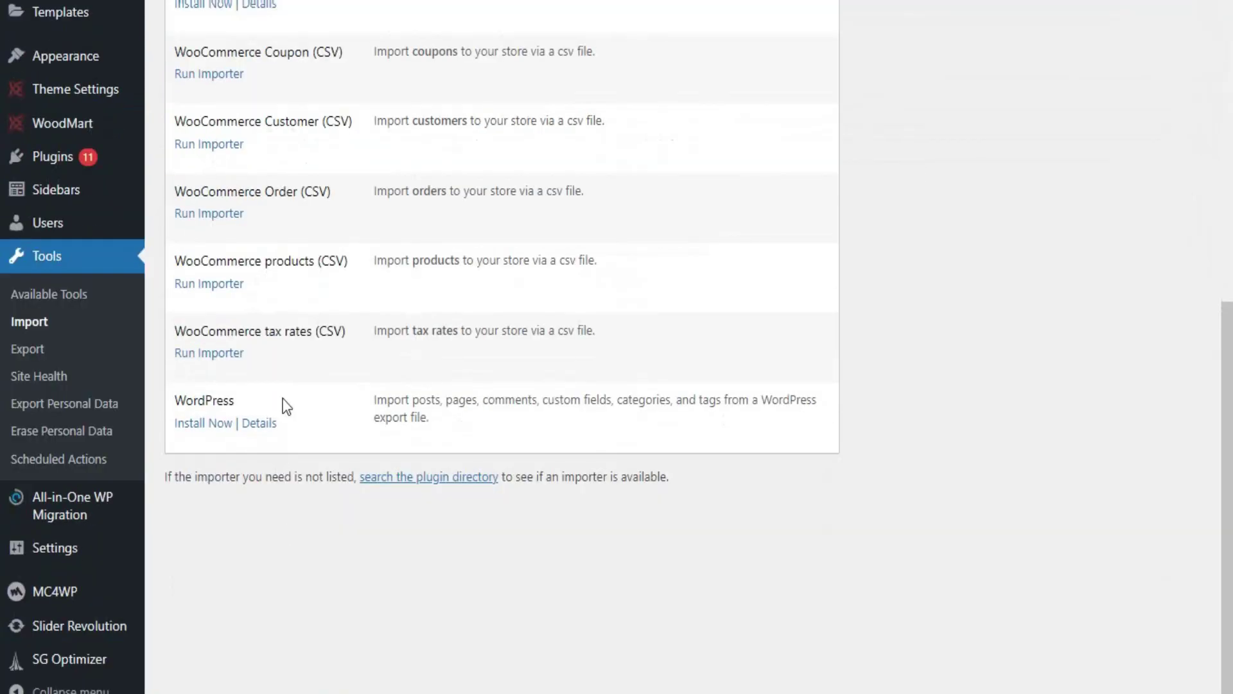
left_click(198, 216)
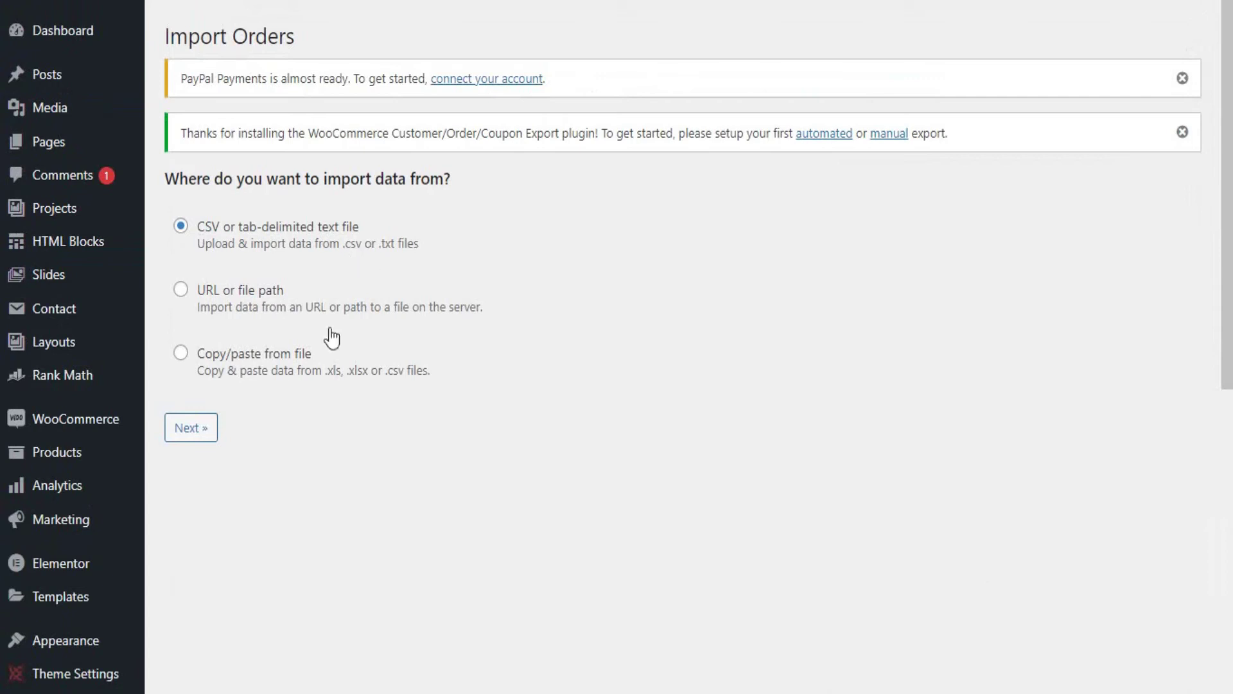
- Import from a CSV or tab-delimited text file, uploading the "finall all is ok woocommerce order export import" orders file from Downloads
left_click(192, 435)
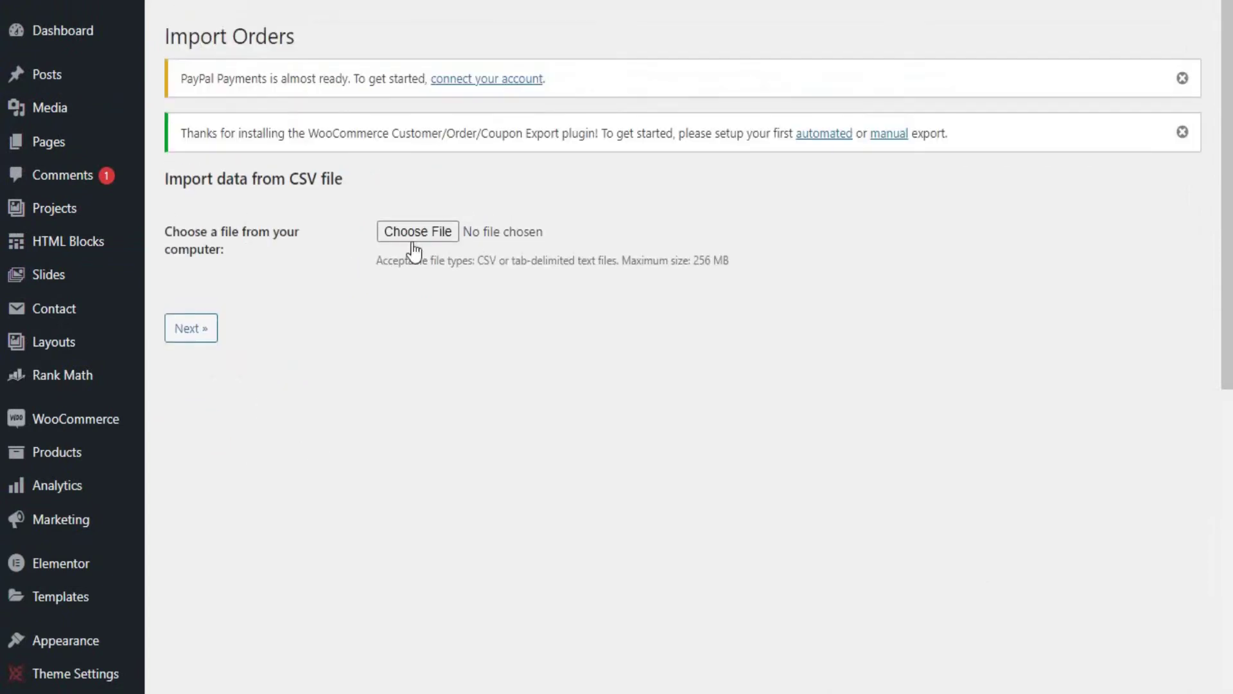
left_click(413, 242)
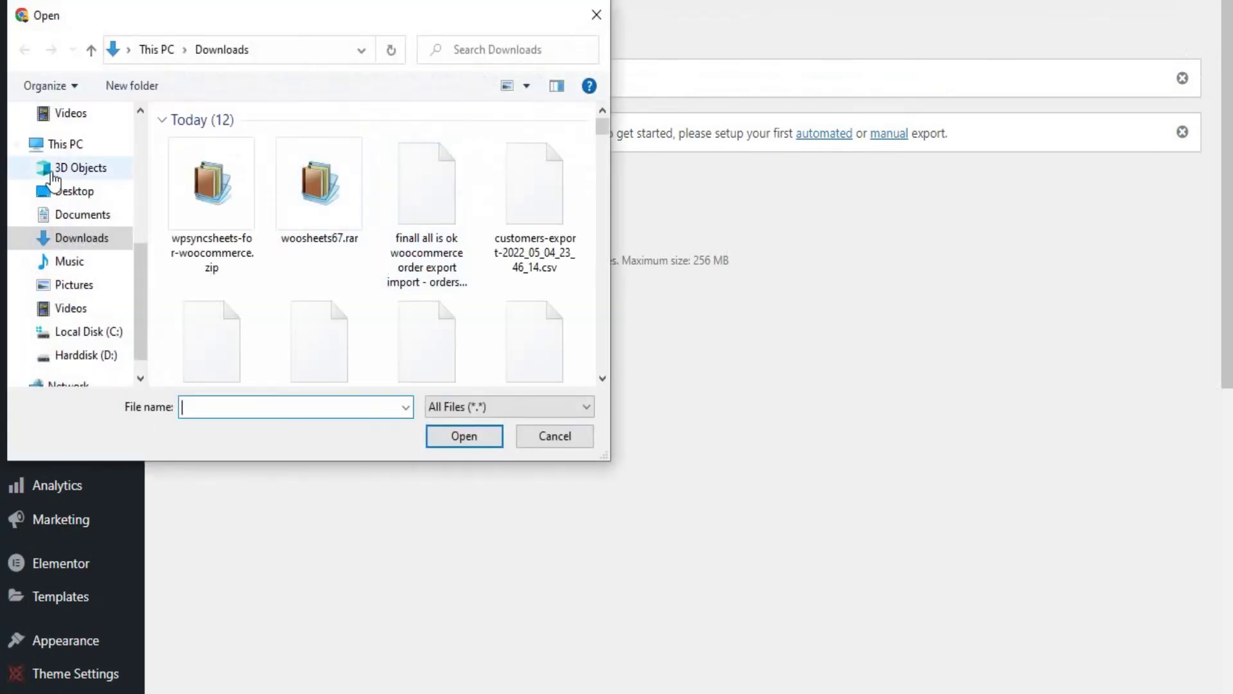
left_click(442, 238)
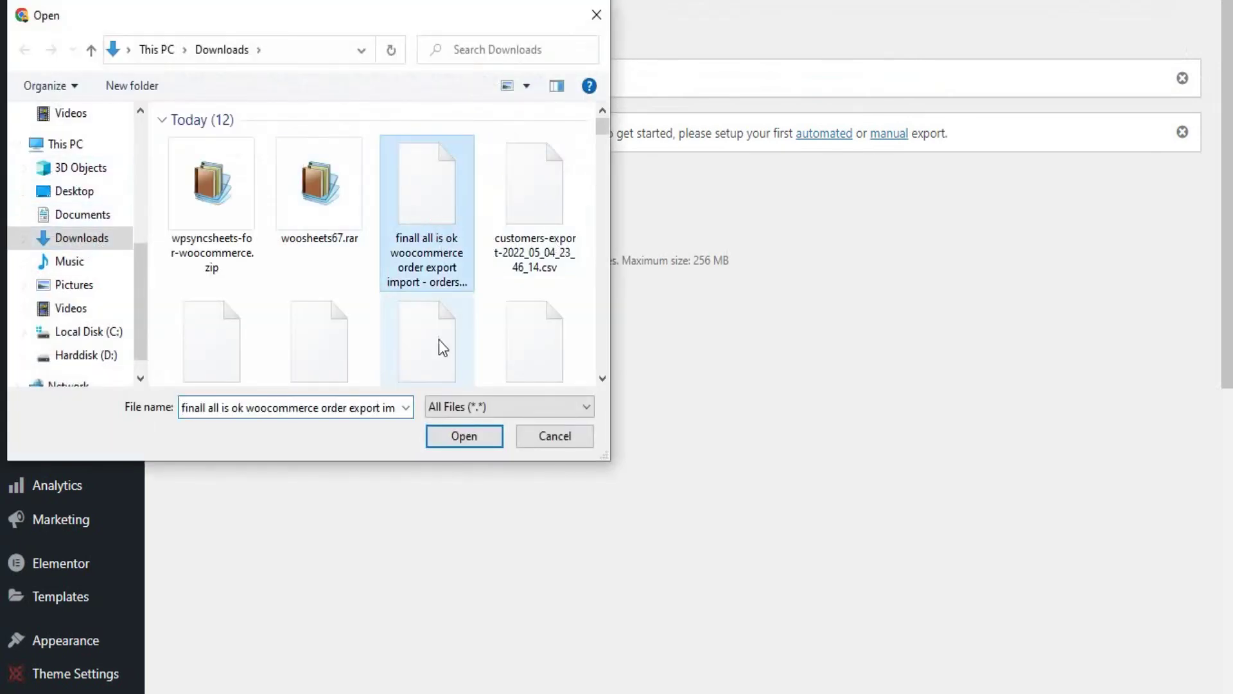
left_click(459, 437)
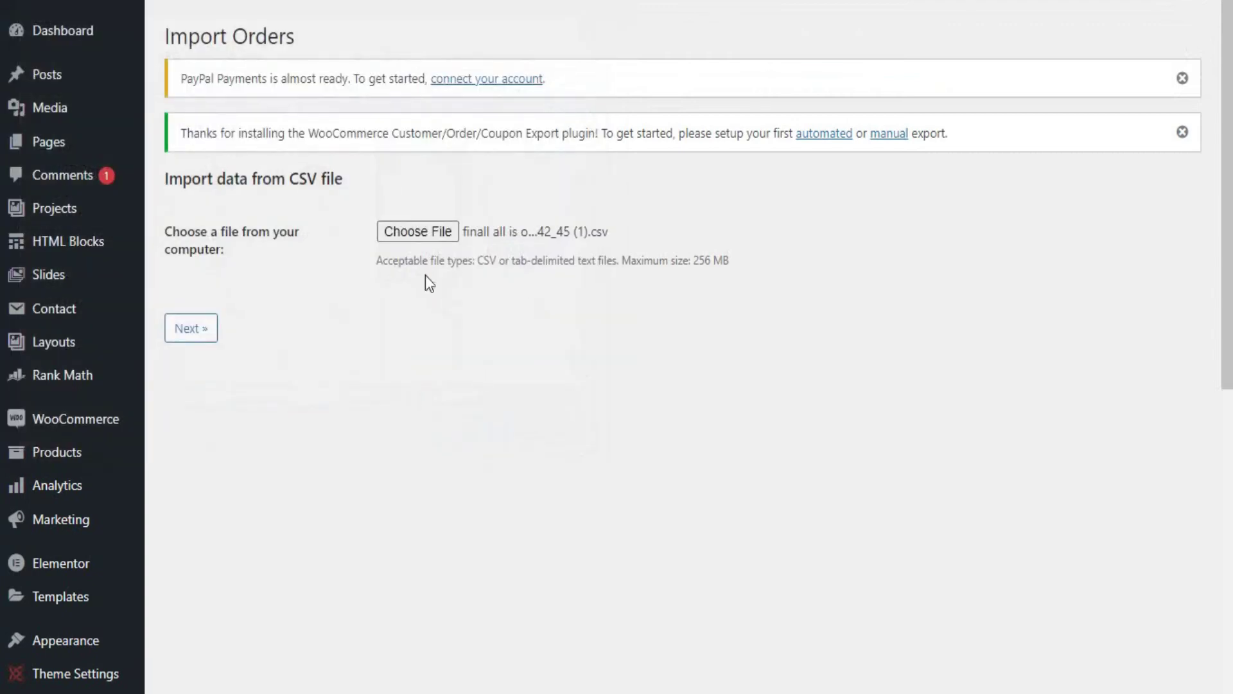
left_click(202, 338)
mouse_move(25, 674)
left_click(189, 329)
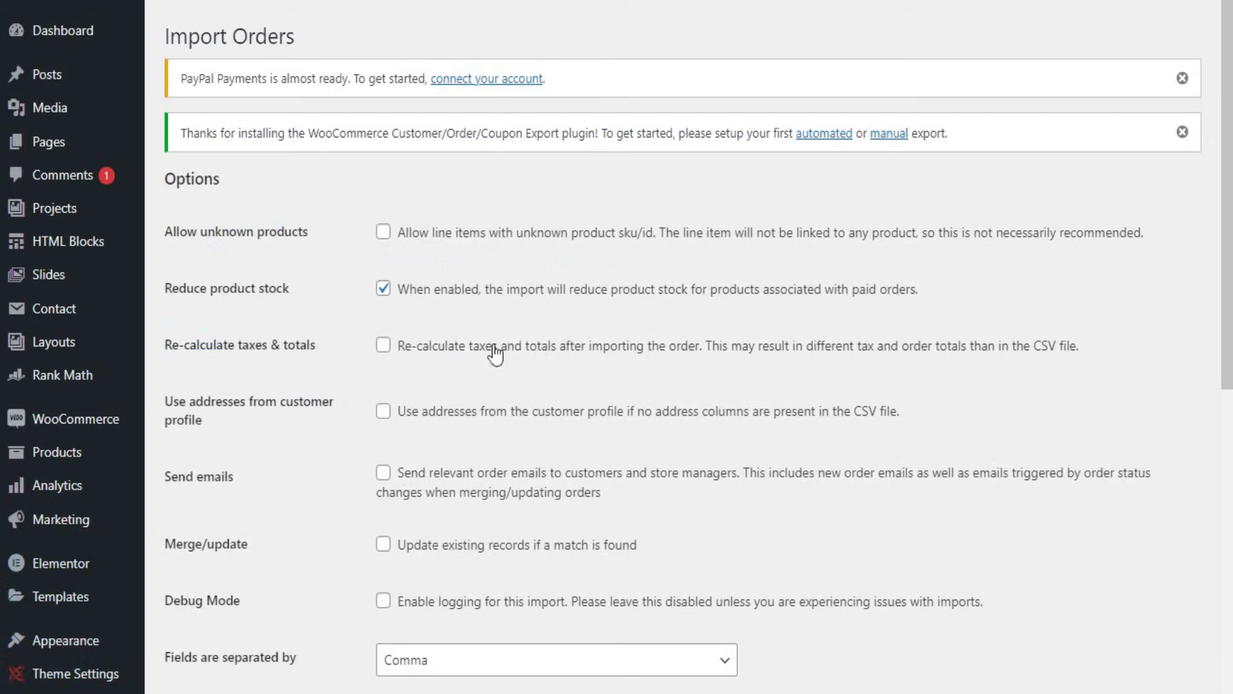
- Allow line items with unknown products, keep the comma as field separator, and continue to the field mapping
left_click(383, 232)
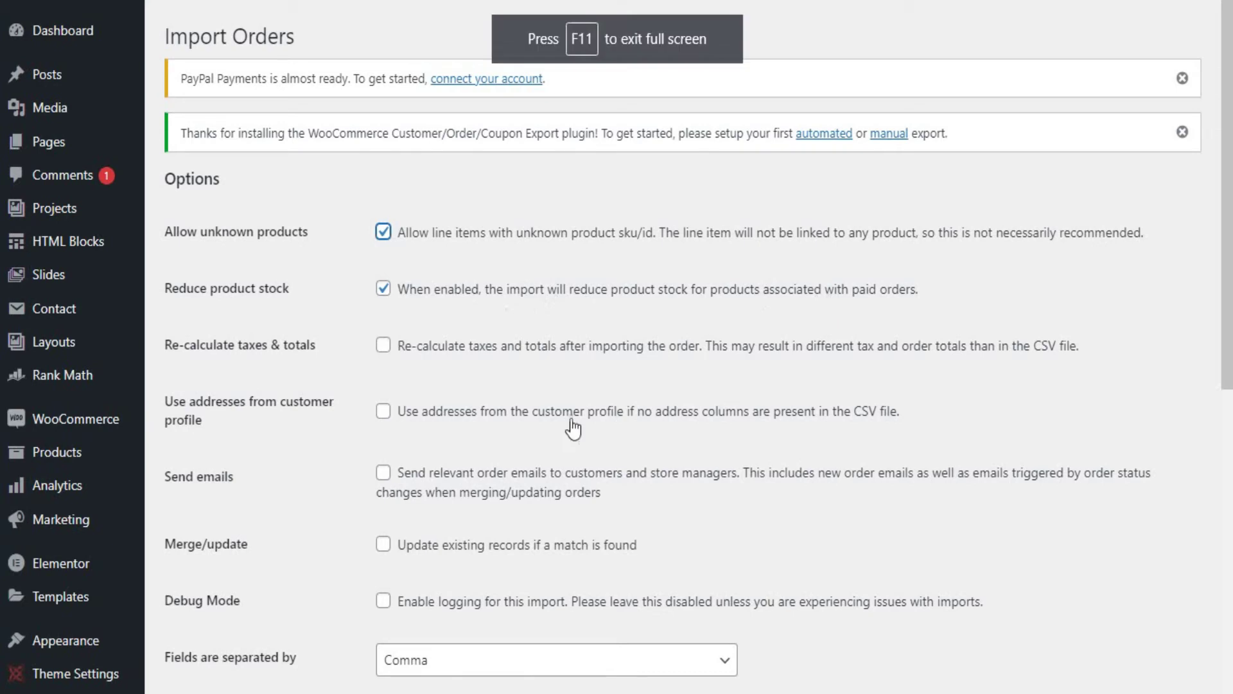
scroll(308, 424, "down", 8)
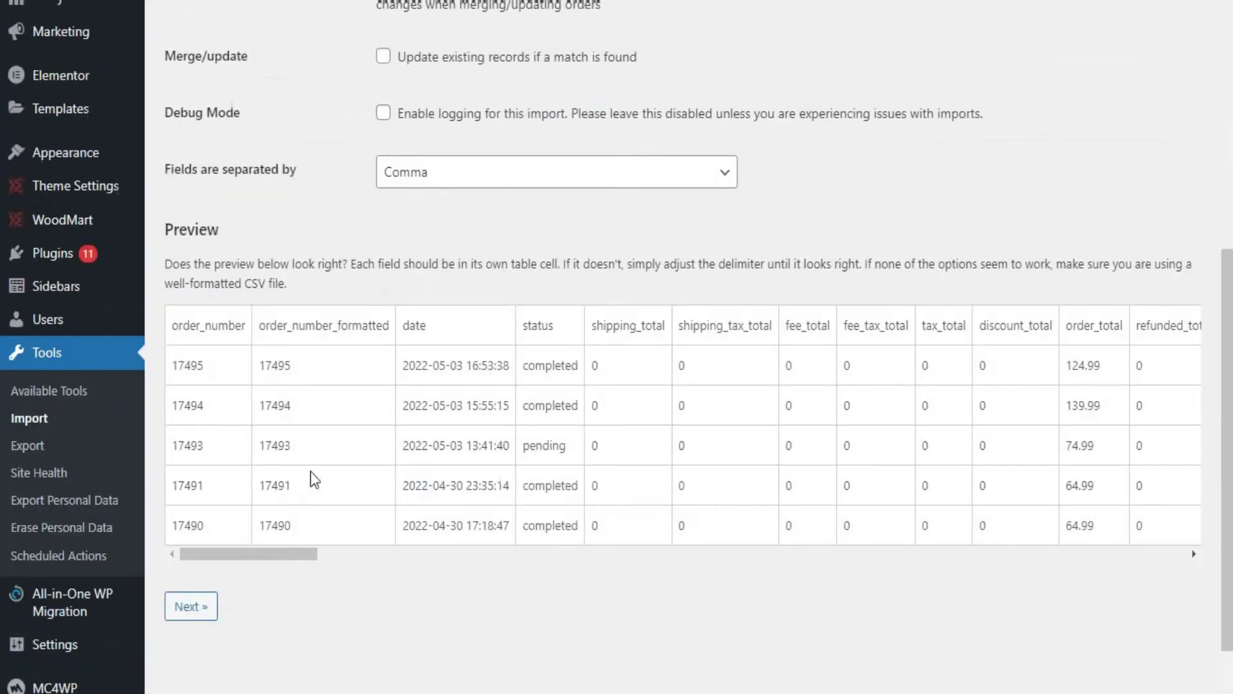
left_click(206, 604)
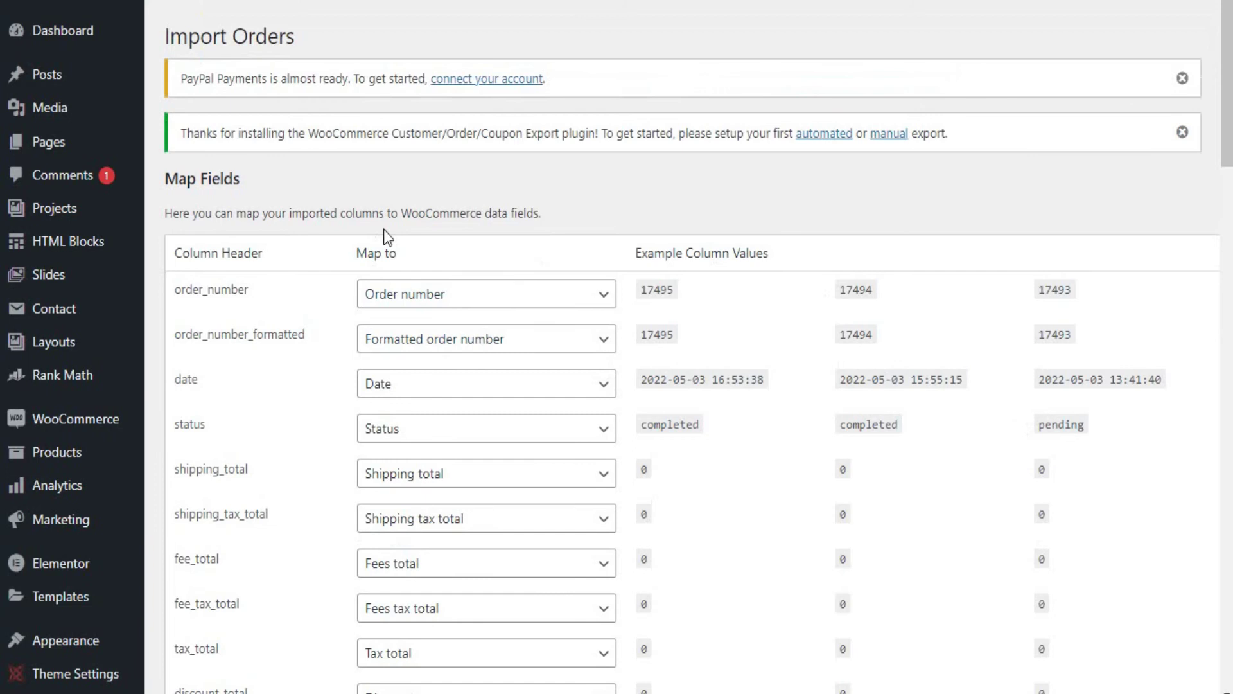
- Keep the suggested column mappings for the orders file and perform a dry run of the import
scroll(384, 229, "down", 20)
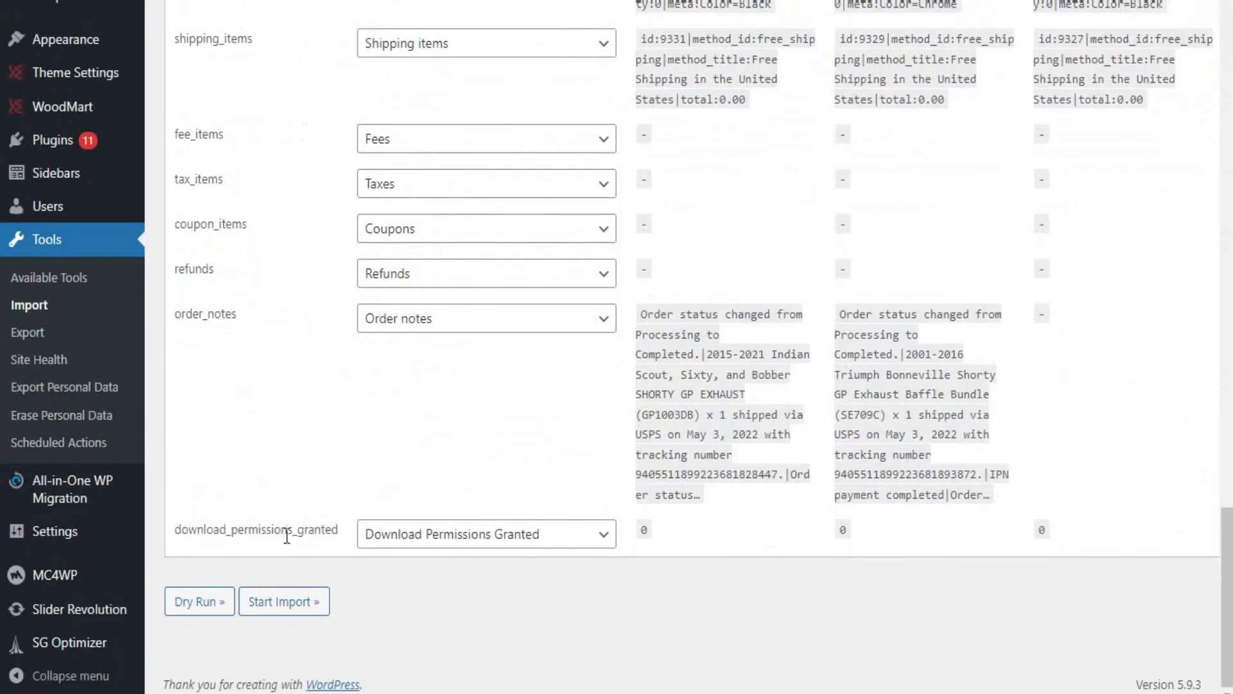
left_click(212, 610)
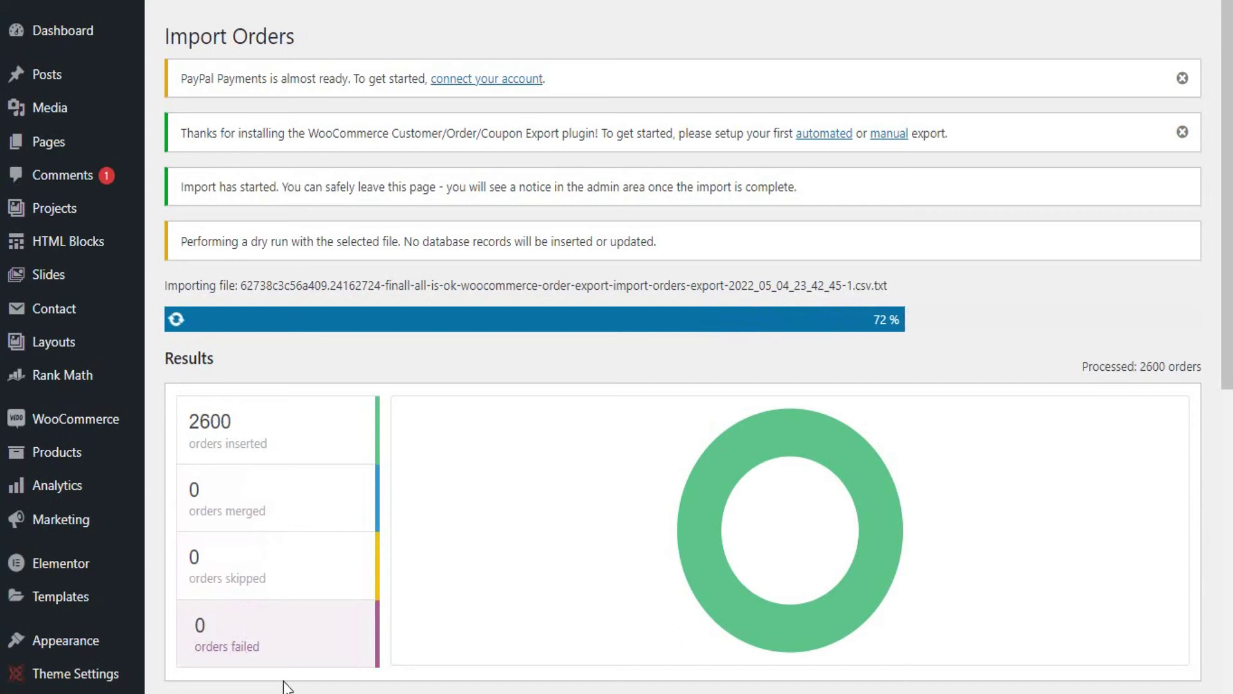
- Review the dry-run results and run the live import of the orders
scroll(308, 661, "down", 2)
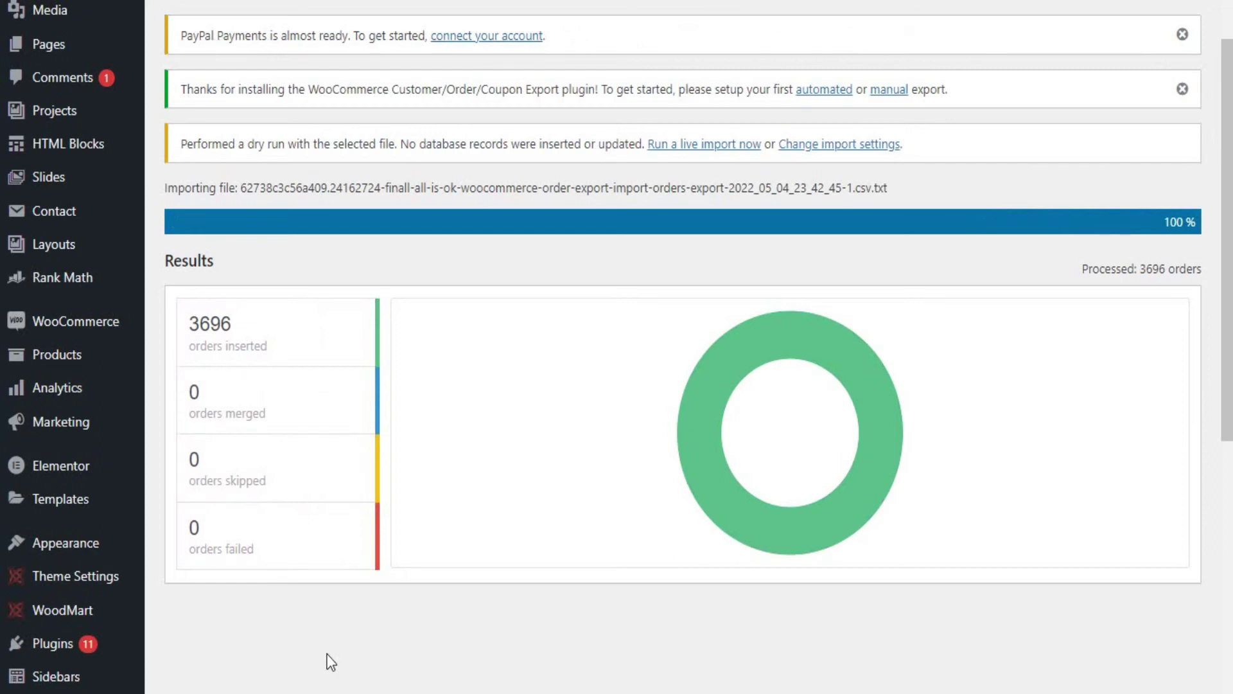
scroll(395, 491, "up", 2)
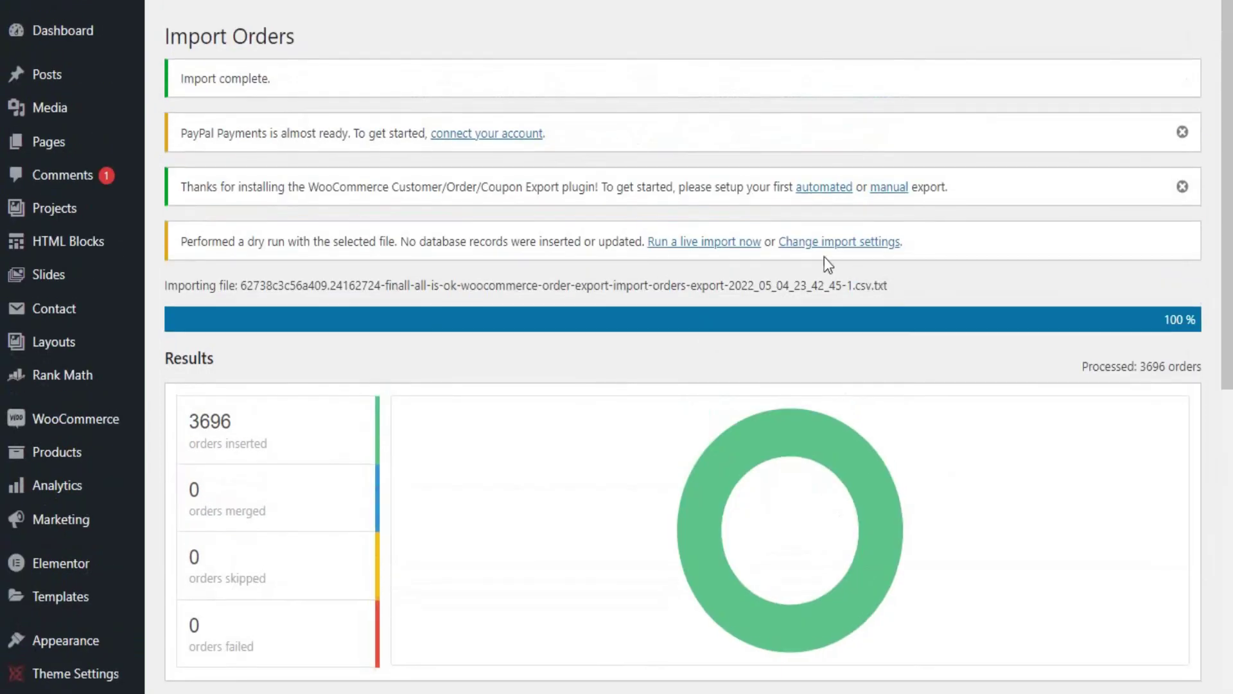
left_click(707, 250)
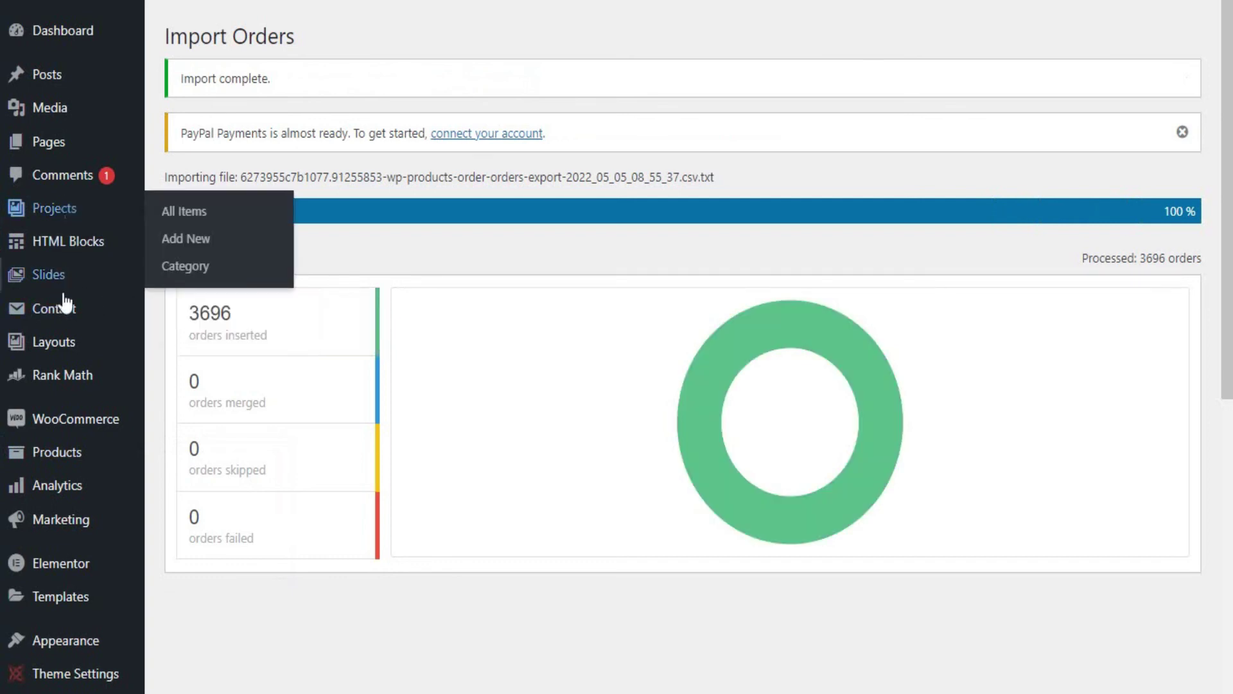
- Open the WooCommerce orders list in a new browser tab
mouse_move(168, 433)
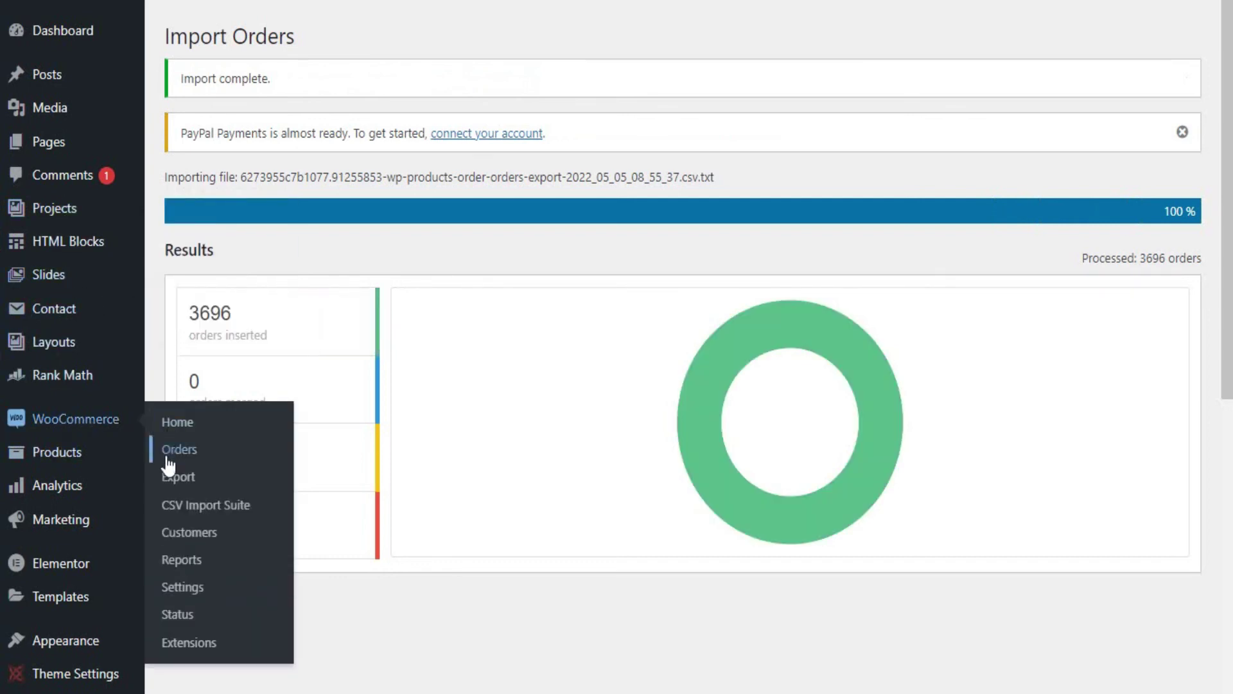
right_click(167, 457)
left_click(215, 463)
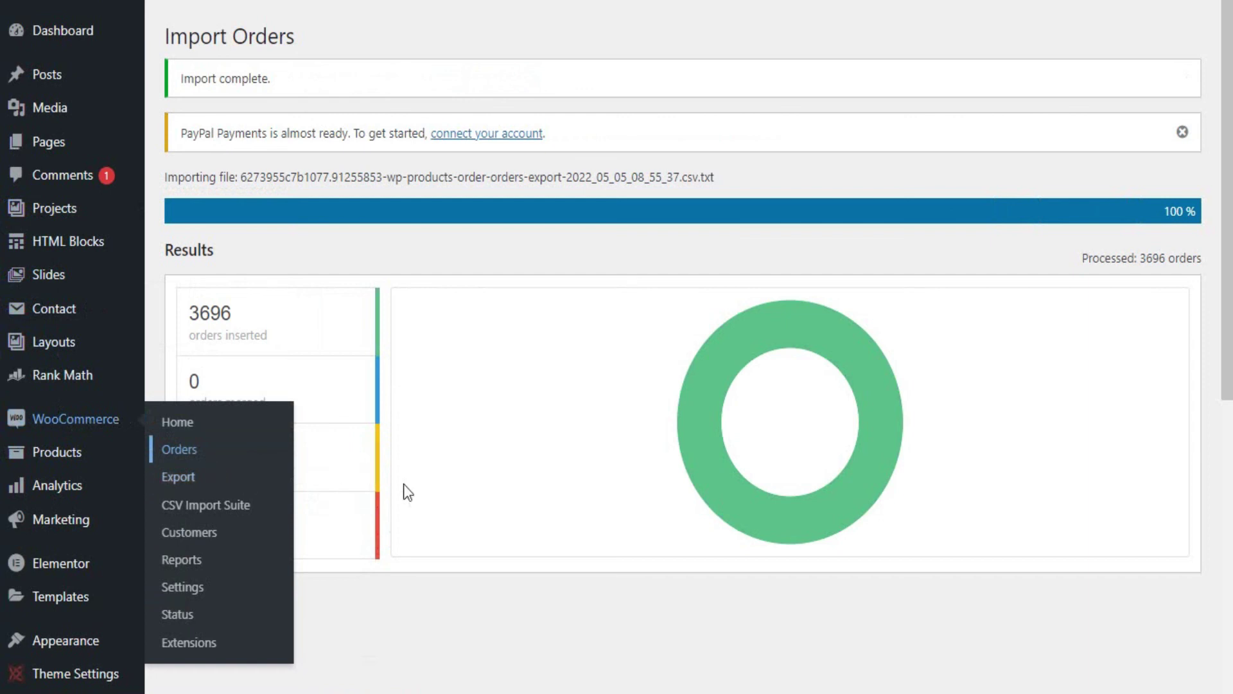